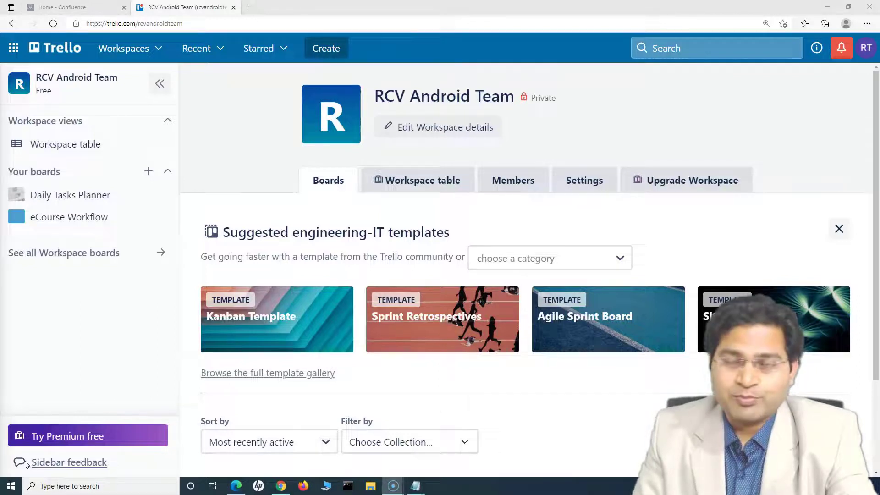
Switch from the RCV Android Team workspace to the RCV Academy Workspace.
{"action": "left_click", "coordinate": [19, 461]}
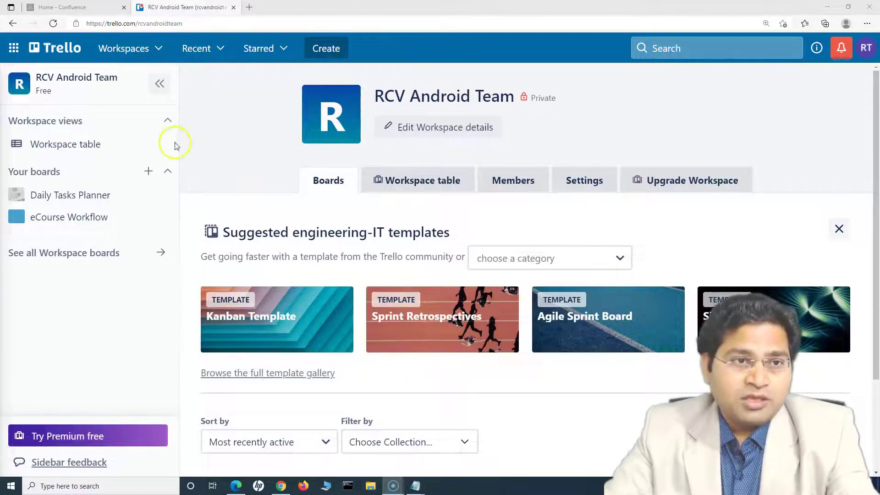
{"action": "left_click", "coordinate": [158, 48]}
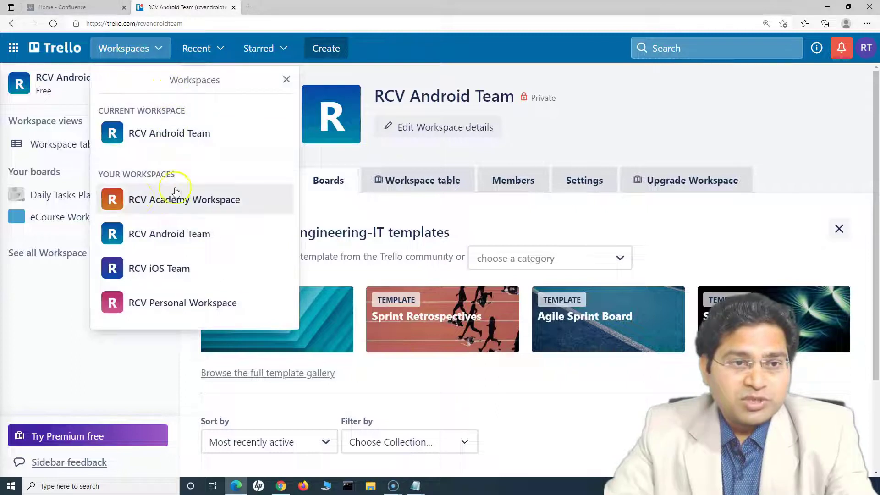
{"action": "left_click", "coordinate": [185, 205]}
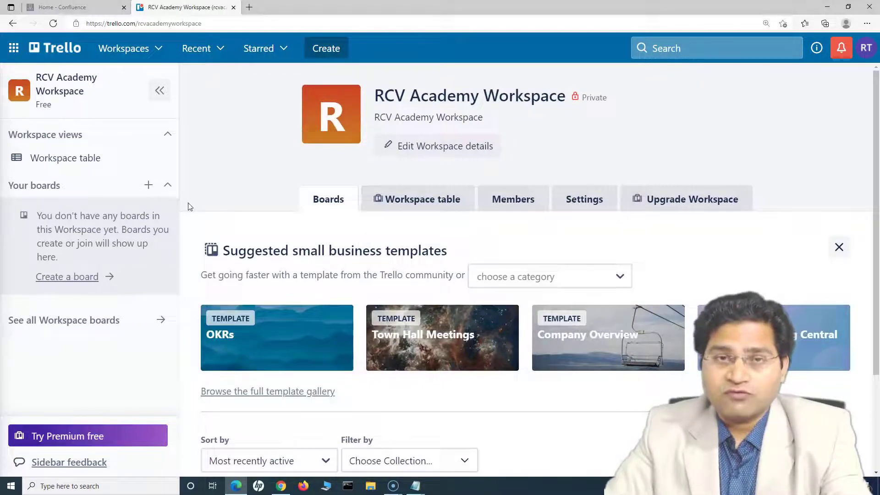
{"action": "left_click", "coordinate": [76, 183]}
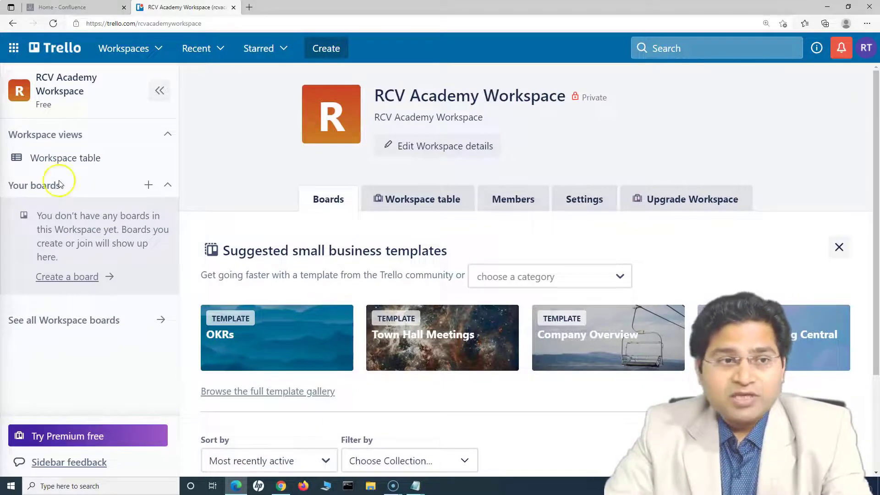
{"action": "left_click", "coordinate": [67, 177]}
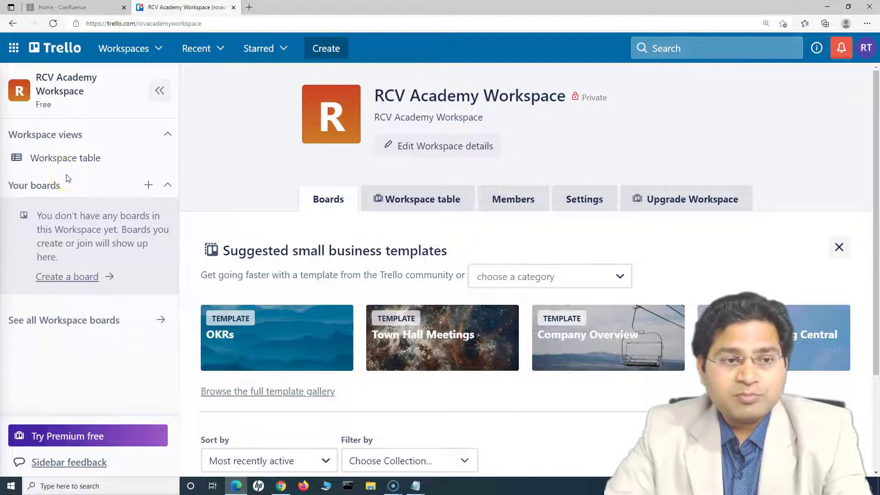
{"action": "left_click", "coordinate": [29, 183]}
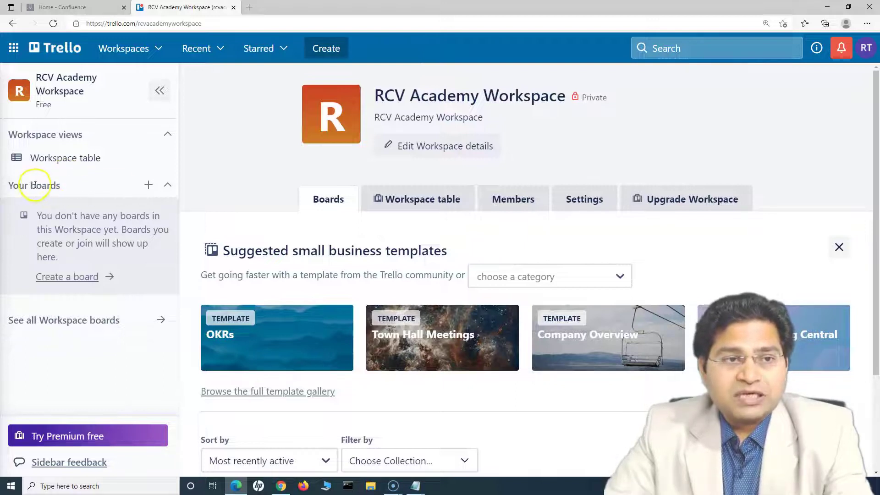
{"action": "left_click_drag", "start_coordinate": [28, 185], "coordinate": [78, 186]}
{"action": "left_click", "coordinate": [78, 186]}
Start creating a new board in the RCV Academy Workspace and choose to start with a template.
{"action": "left_click", "coordinate": [148, 185]}
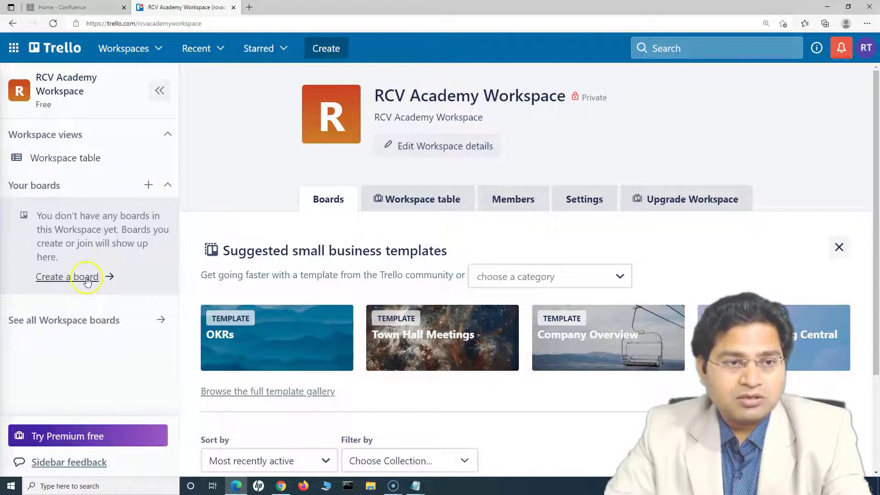
{"action": "left_click", "coordinate": [147, 187]}
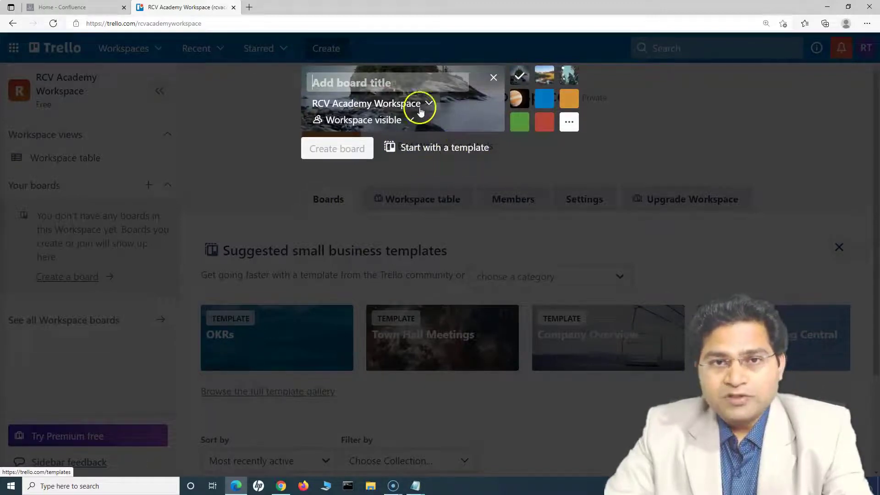
{"action": "left_click", "coordinate": [443, 151]}
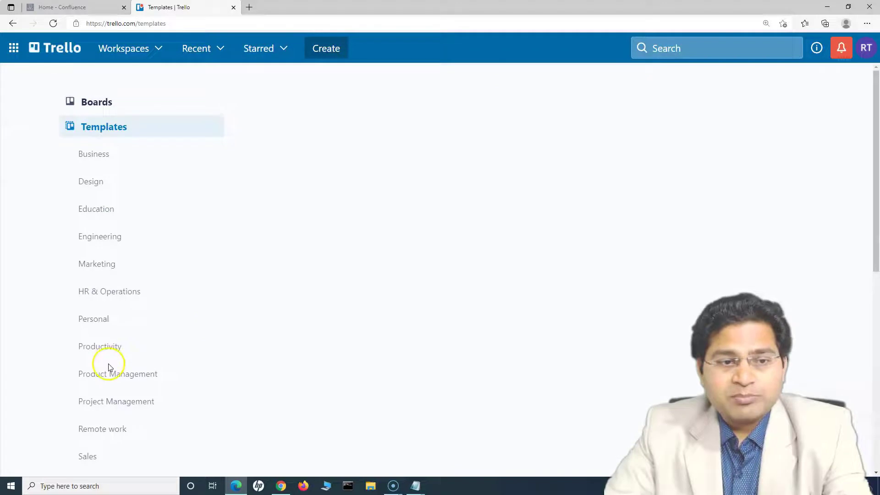
Browse the HR & Operations category of the template gallery.
{"action": "scroll", "coordinate": [118, 402], "scroll_direction": "down", "scroll_amount": 3}
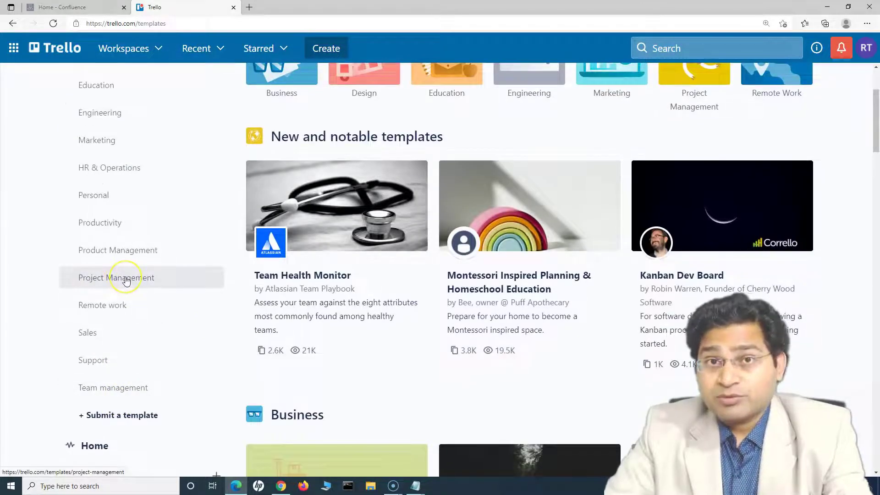
{"action": "left_click", "coordinate": [114, 168]}
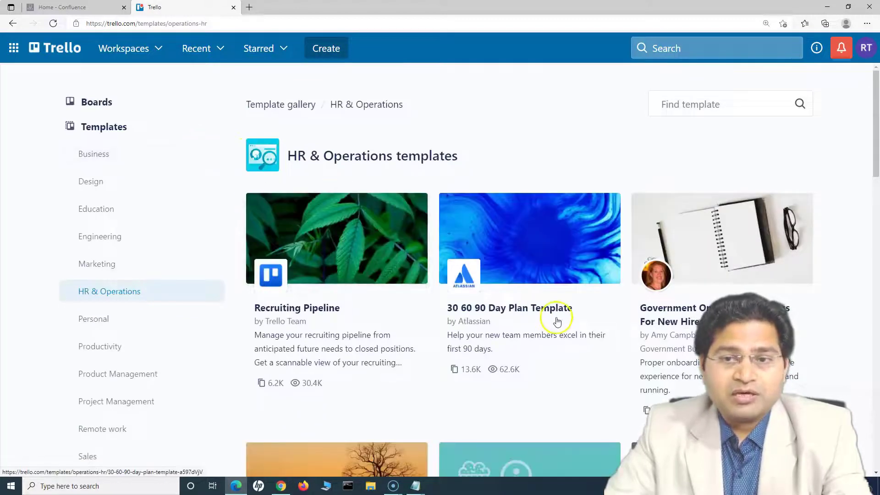
{"action": "scroll", "coordinate": [153, 305], "scroll_direction": "down", "scroll_amount": 4}
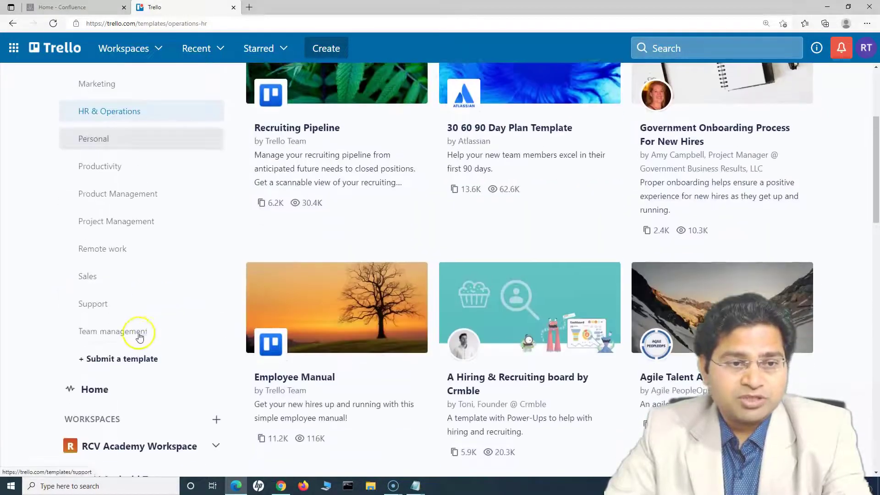
Show the Project Management category and look through its first templates.
{"action": "left_click", "coordinate": [123, 219]}
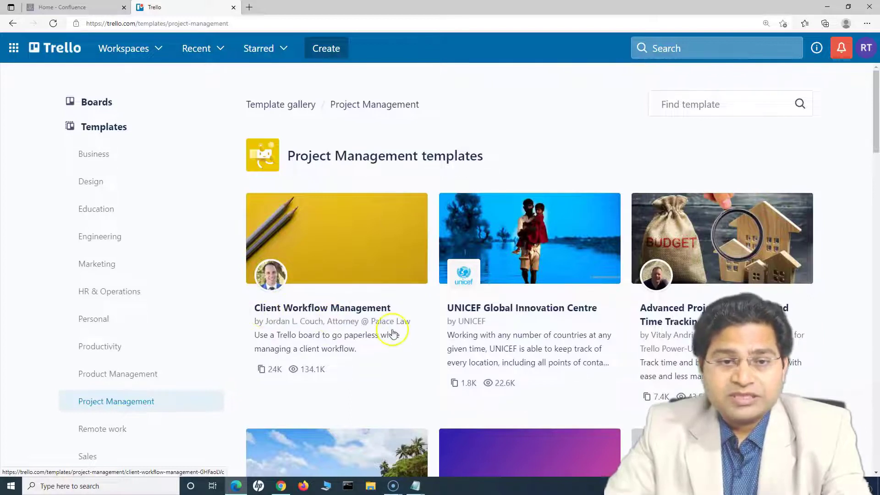
{"action": "scroll", "coordinate": [269, 189], "scroll_direction": "down", "scroll_amount": 3}
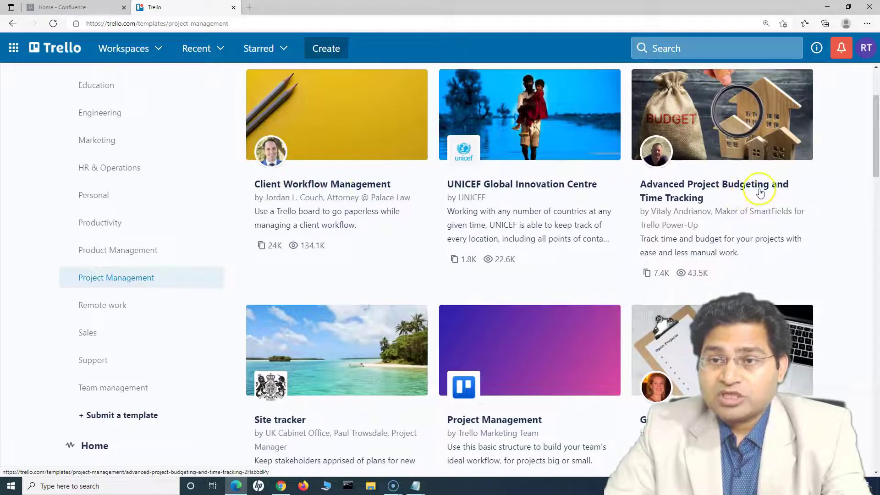
{"action": "scroll", "coordinate": [596, 257], "scroll_direction": "down", "scroll_amount": 4}
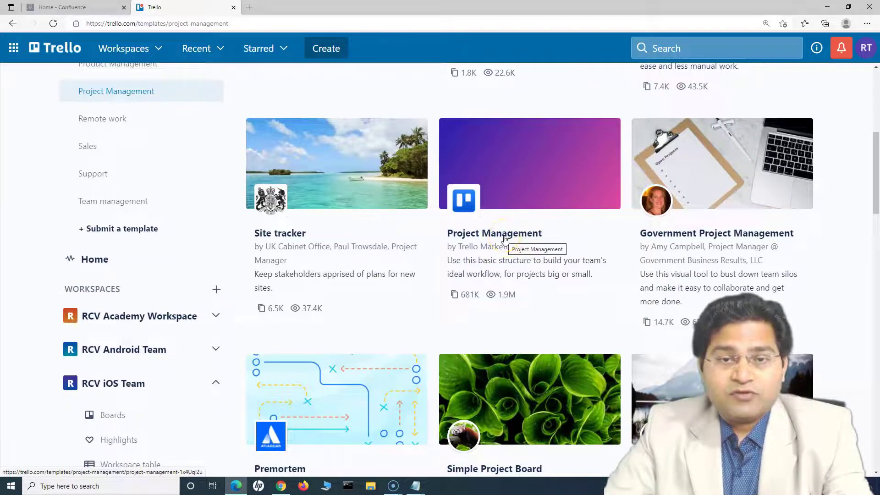
Open the Project Management template by the Trello Marketing Team and examine its description and the lists on its sample board.
{"action": "left_click", "coordinate": [531, 175]}
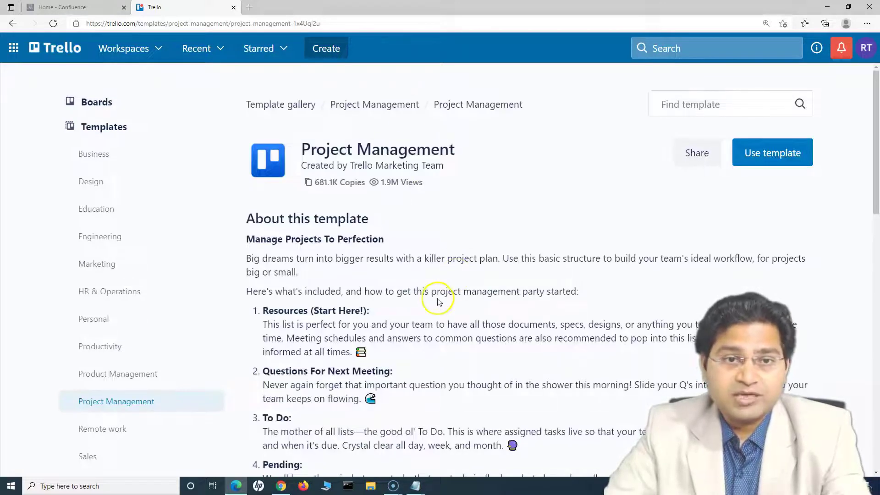
{"action": "scroll", "coordinate": [437, 302], "scroll_direction": "down", "scroll_amount": 10}
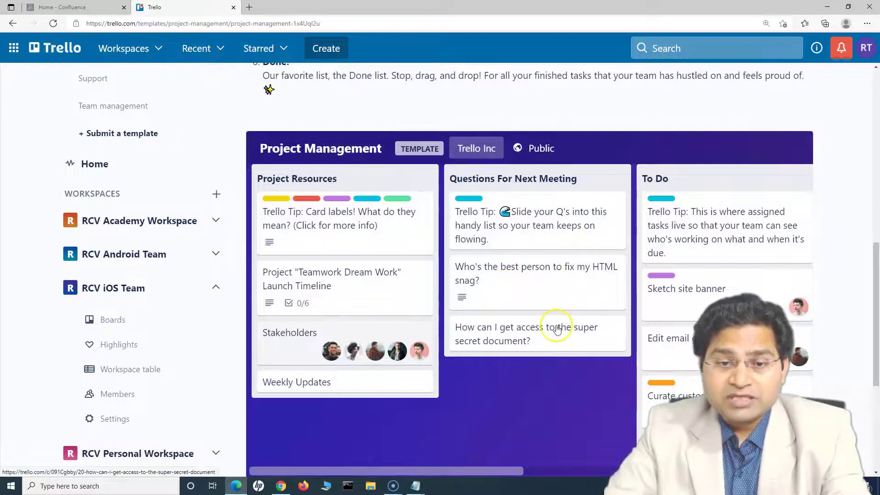
{"action": "scroll", "coordinate": [531, 472], "scroll_direction": "right", "scroll_amount": 10}
{"action": "scroll", "coordinate": [589, 177], "scroll_direction": "left", "scroll_amount": 10}
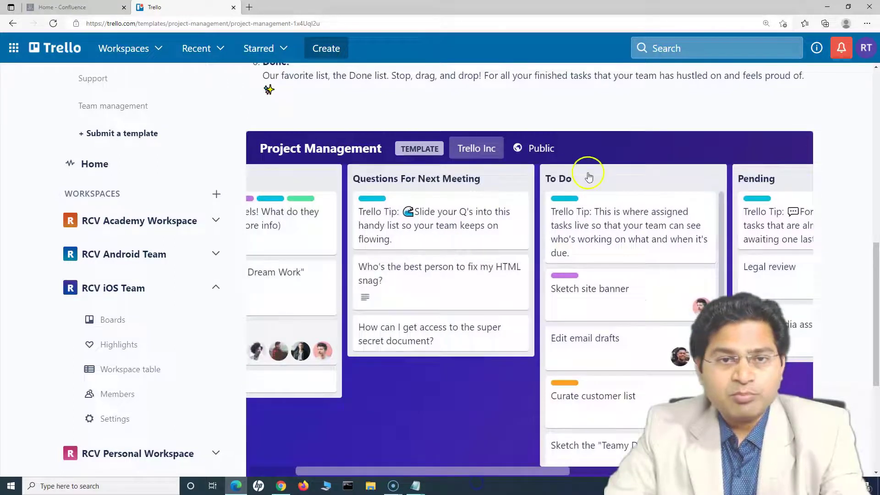
{"action": "left_click_drag", "start_coordinate": [481, 466], "coordinate": [435, 466]}
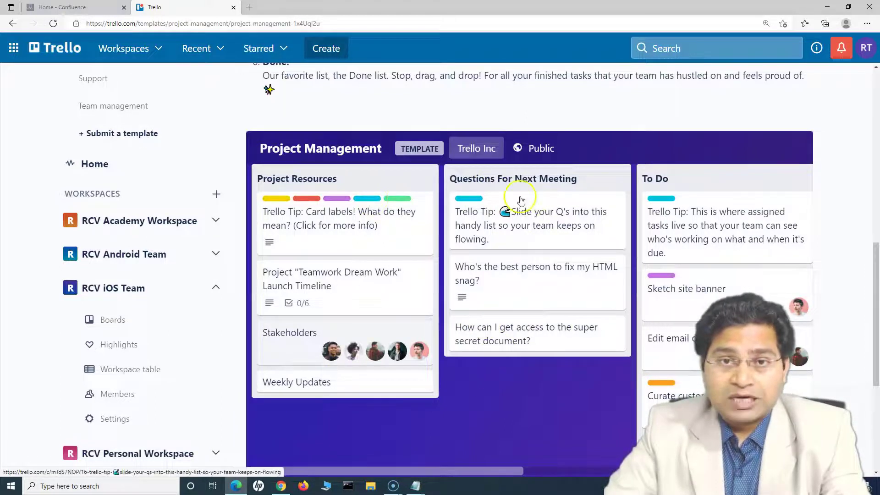
{"action": "scroll", "coordinate": [554, 307], "scroll_direction": "up", "scroll_amount": 10}
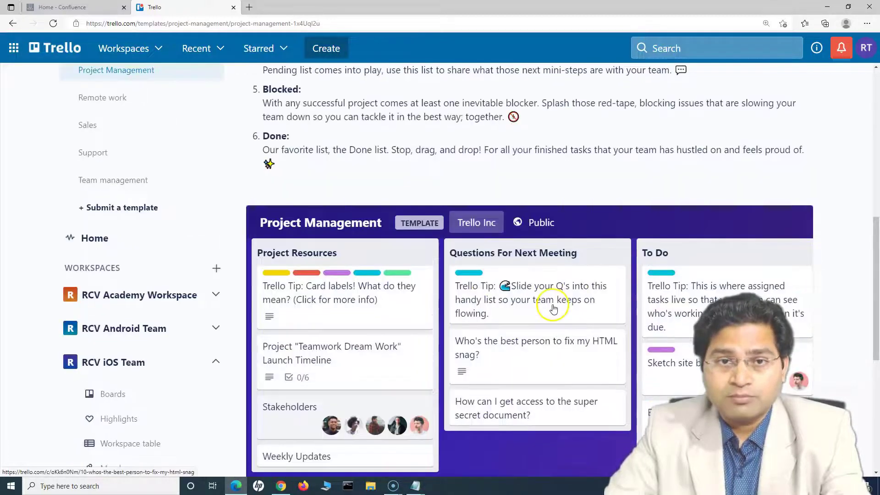
Return to the Project Management category and look through all of its templates down to the blank board option.
{"action": "left_click", "coordinate": [387, 112]}
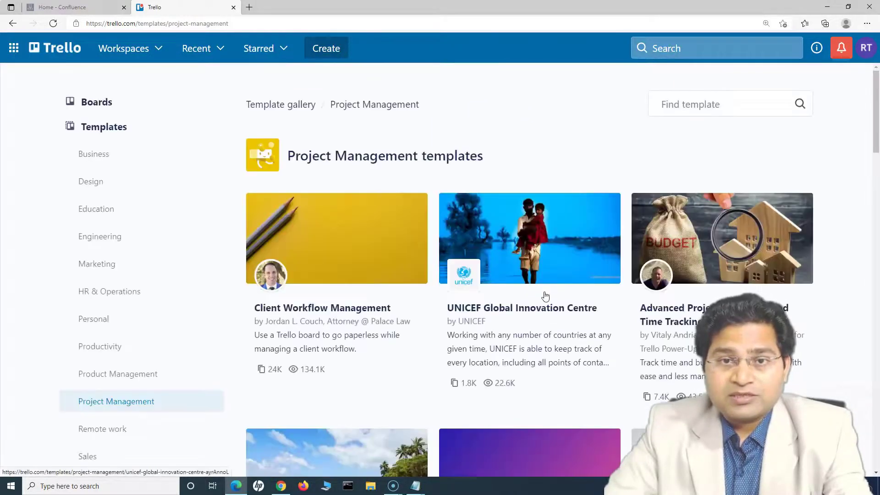
{"action": "scroll", "coordinate": [546, 257], "scroll_direction": "down", "scroll_amount": 5}
{"action": "left_click", "coordinate": [639, 299]}
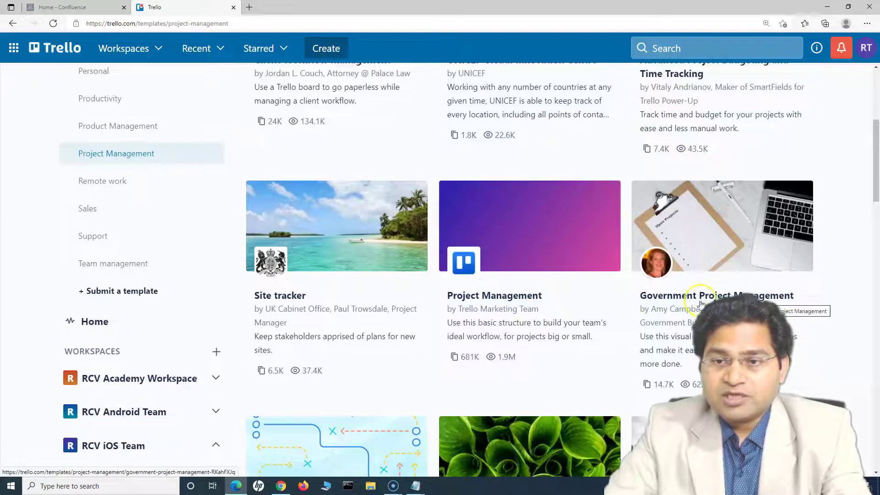
{"action": "scroll", "coordinate": [600, 314], "scroll_direction": "down", "scroll_amount": 3}
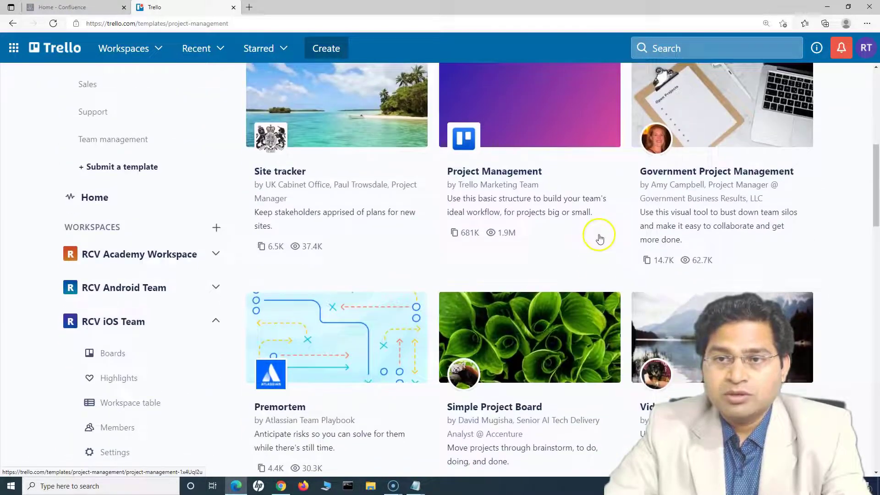
{"action": "scroll", "coordinate": [568, 248], "scroll_direction": "up", "scroll_amount": 3}
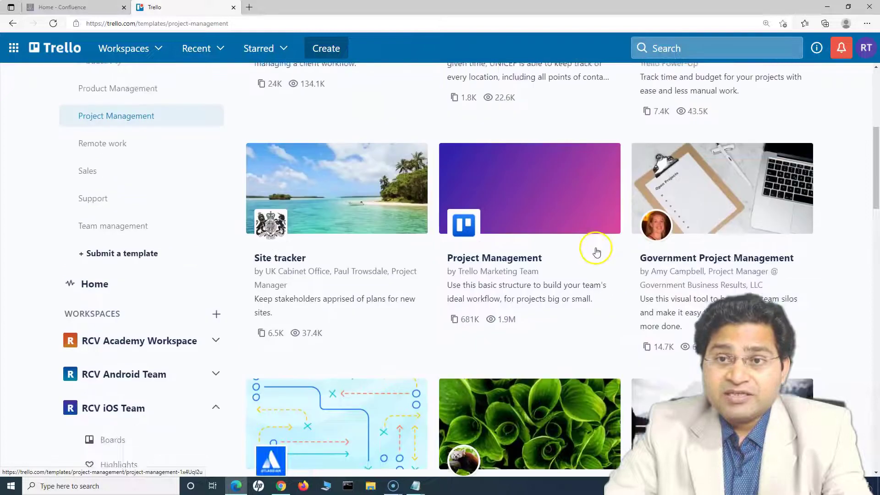
{"action": "scroll", "coordinate": [615, 320], "scroll_direction": "down", "scroll_amount": 3}
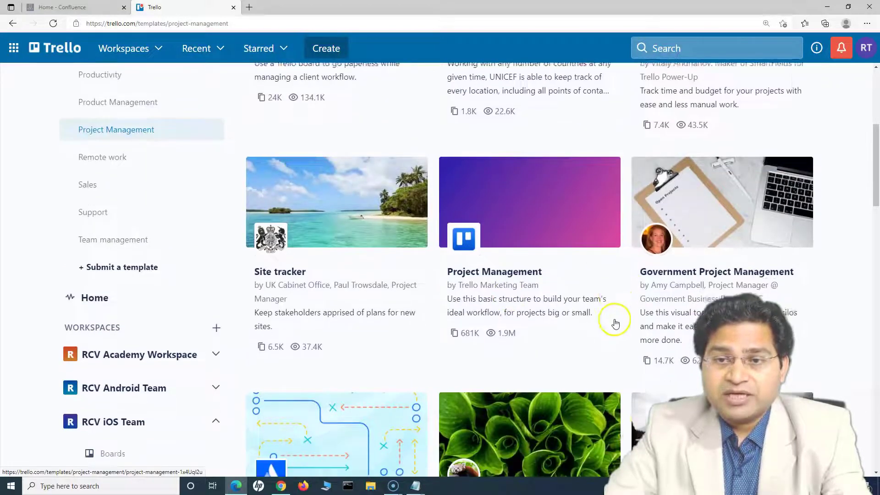
{"action": "scroll", "coordinate": [547, 248], "scroll_direction": "down", "scroll_amount": 3}
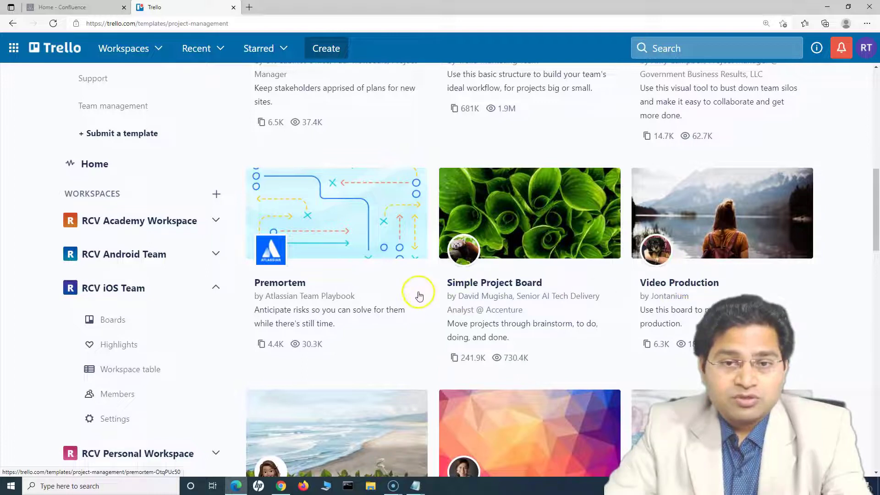
{"action": "scroll", "coordinate": [399, 294], "scroll_direction": "down", "scroll_amount": 3}
{"action": "scroll", "coordinate": [289, 372], "scroll_direction": "down", "scroll_amount": 9}
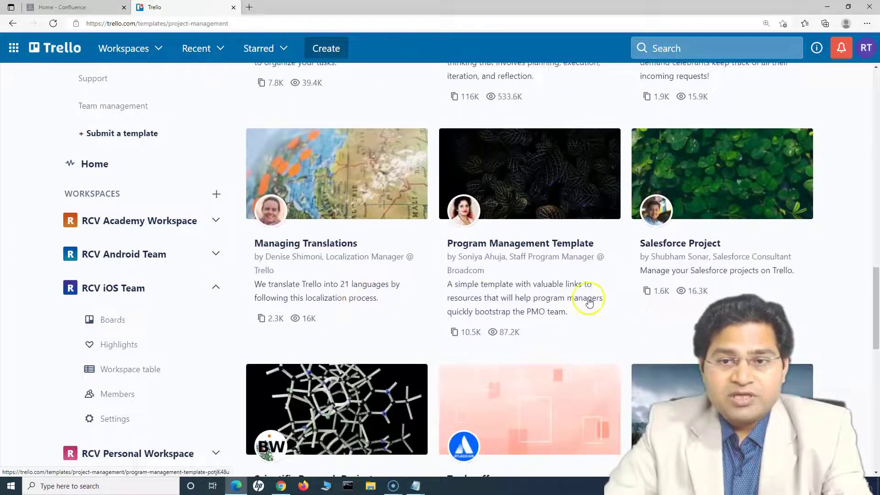
{"action": "scroll", "coordinate": [428, 317], "scroll_direction": "down", "scroll_amount": 7}
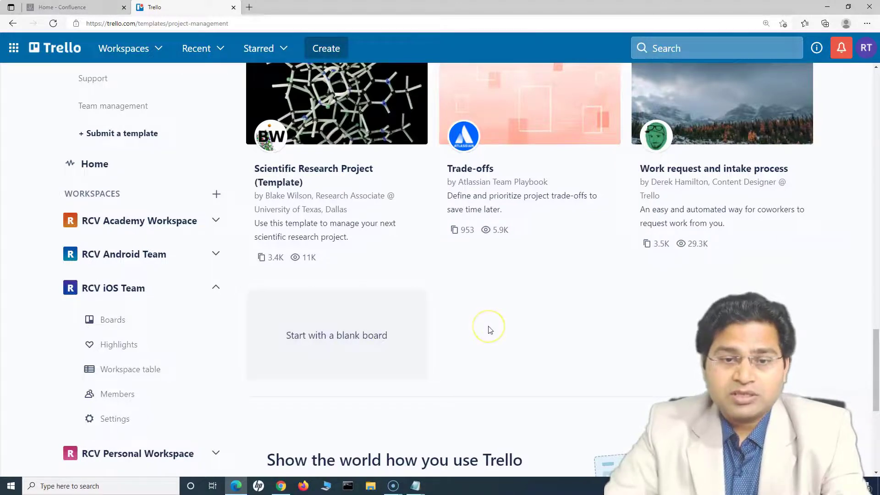
{"action": "scroll", "coordinate": [491, 330], "scroll_direction": "up", "scroll_amount": 15}
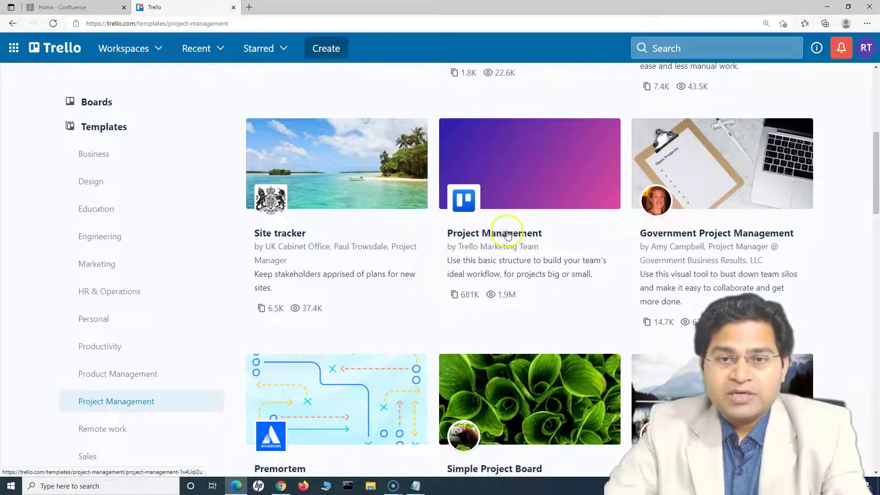
Start a board from the Trello Marketing Team's Project Management template and set its title to "RCV Project Management".
{"action": "left_click", "coordinate": [508, 234]}
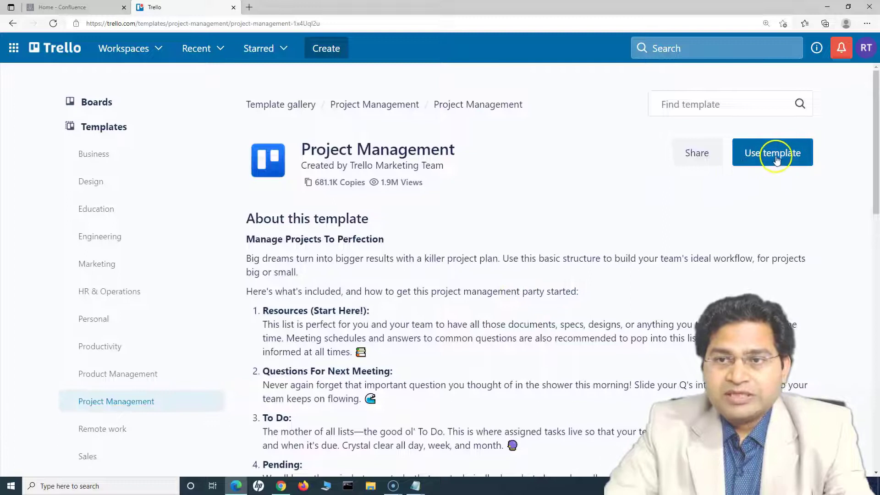
{"action": "left_click", "coordinate": [777, 152]}
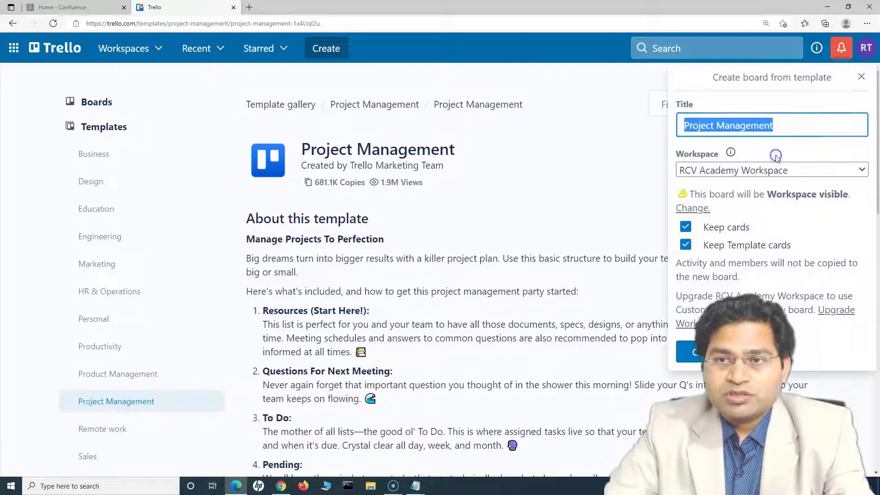
{"action": "left_click", "coordinate": [702, 125]}
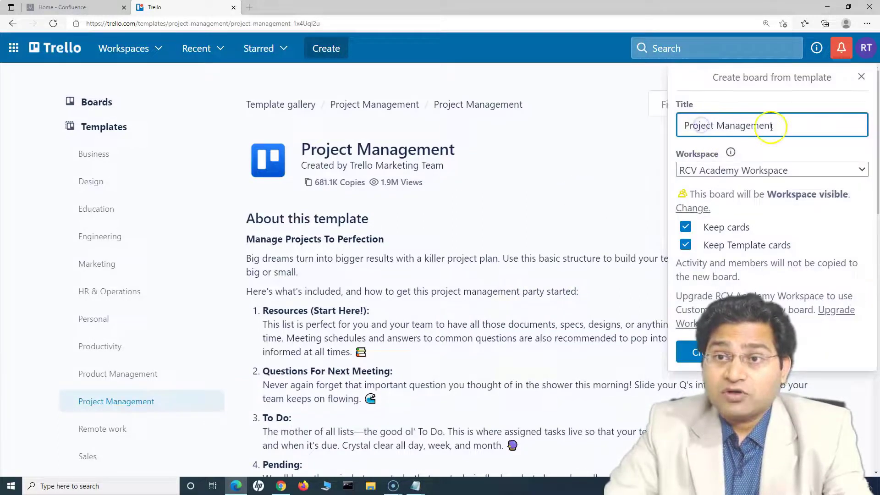
{"action": "left_click_drag", "start_coordinate": [776, 125], "coordinate": [663, 125]}
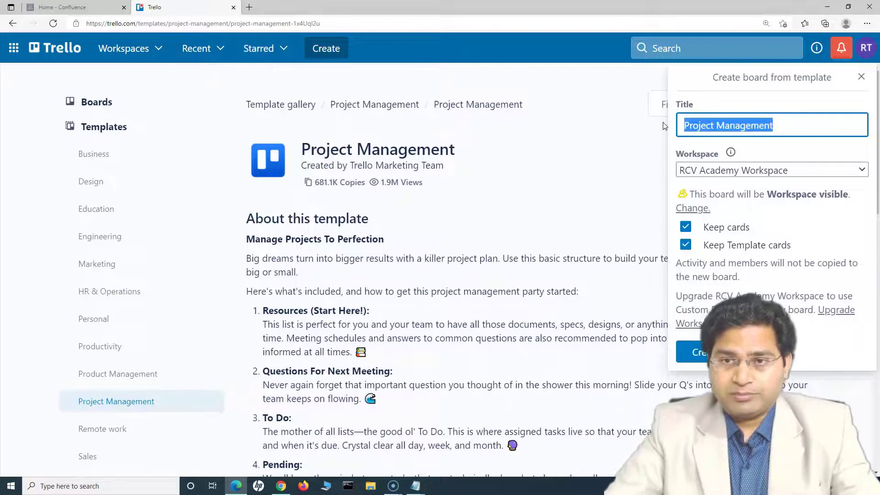
{"action": "left_click", "coordinate": [681, 125]}
{"action": "type", "text": "RCV"}
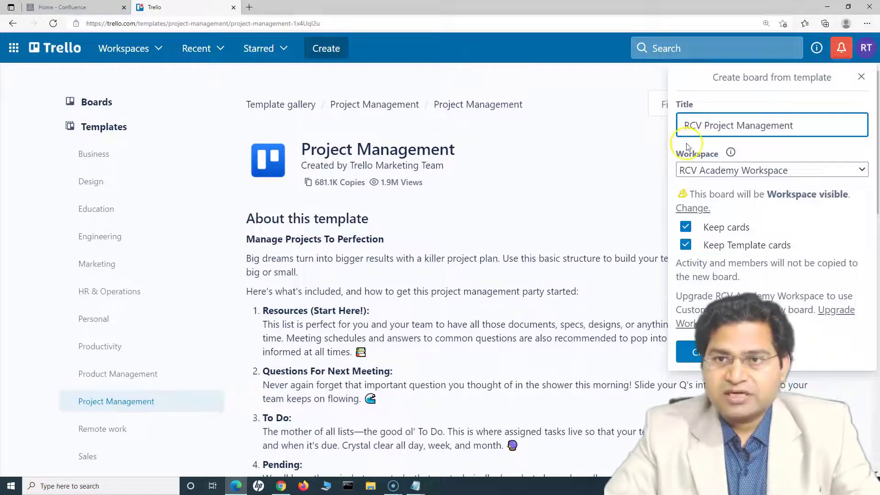
{"action": "left_click", "coordinate": [776, 131]}
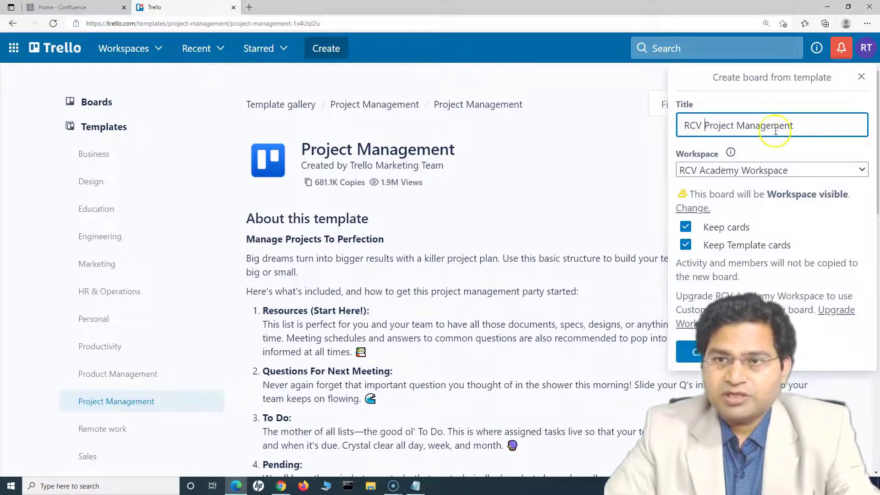
Choose RCV Academy Workspace for the new board and create it with the template's cards kept.
{"action": "left_click", "coordinate": [742, 171]}
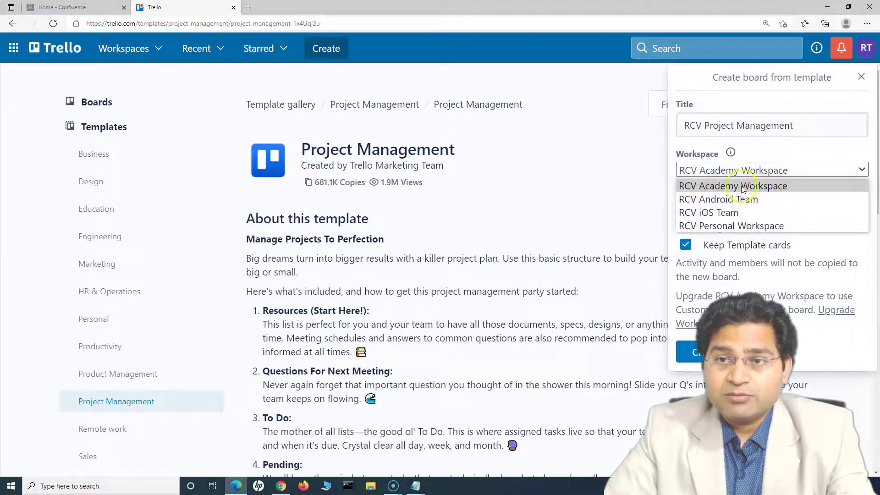
{"action": "left_click", "coordinate": [744, 187]}
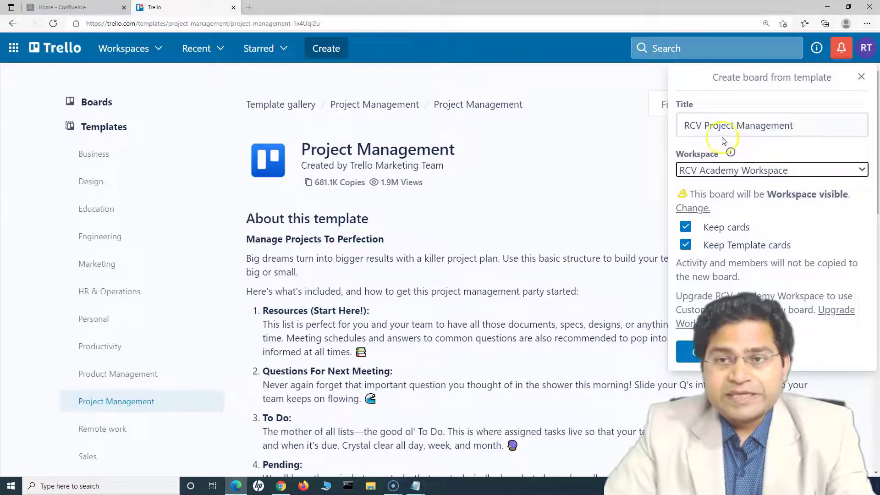
{"action": "left_click_drag", "start_coordinate": [691, 196], "coordinate": [812, 209]}
{"action": "left_click", "coordinate": [812, 209]}
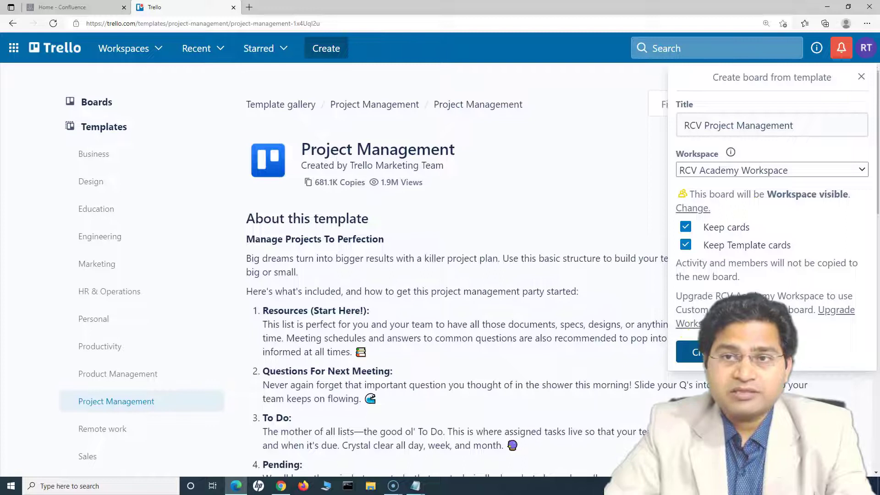
{"action": "left_click", "coordinate": [695, 352]}
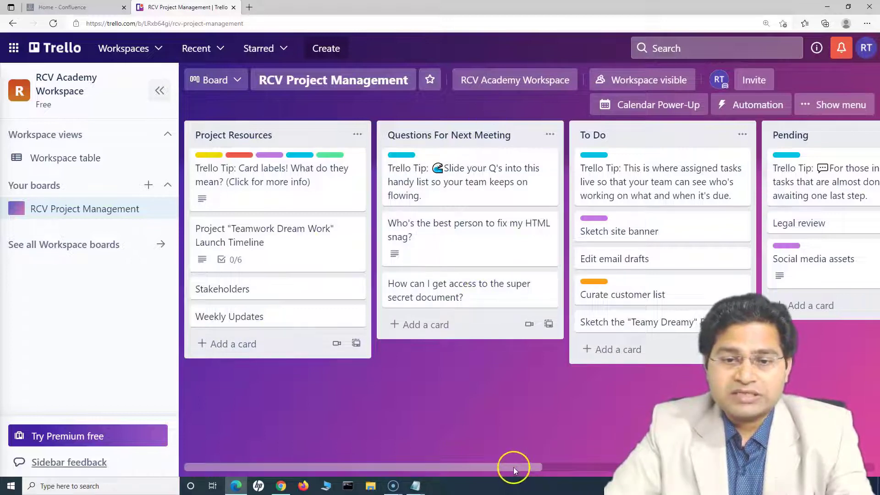
Look through the new board's lists and view the Trello Tip card in the To Do list.
{"action": "scroll", "coordinate": [513, 469], "scroll_direction": "right", "scroll_amount": 9}
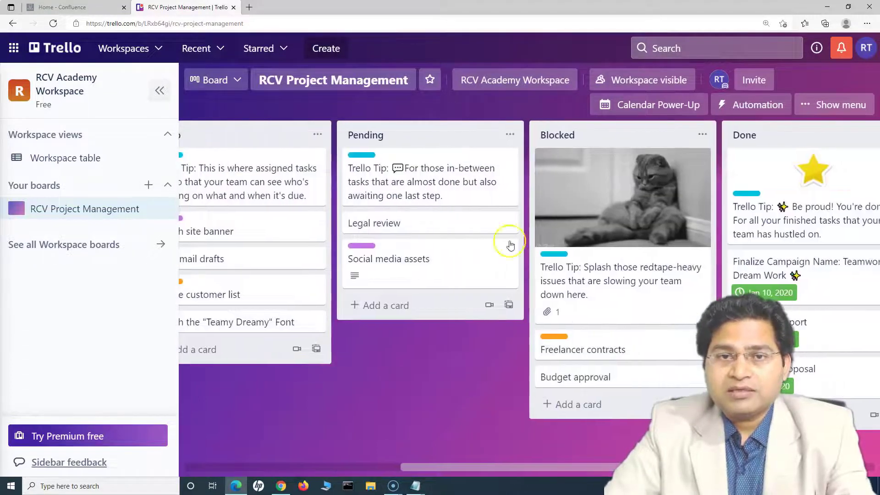
{"action": "scroll", "coordinate": [516, 471], "scroll_direction": "left", "scroll_amount": 5}
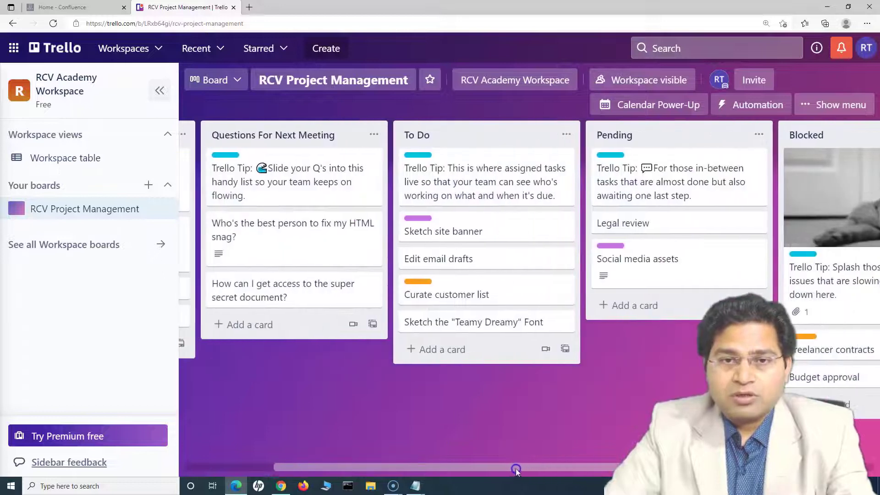
{"action": "left_click", "coordinate": [485, 174]}
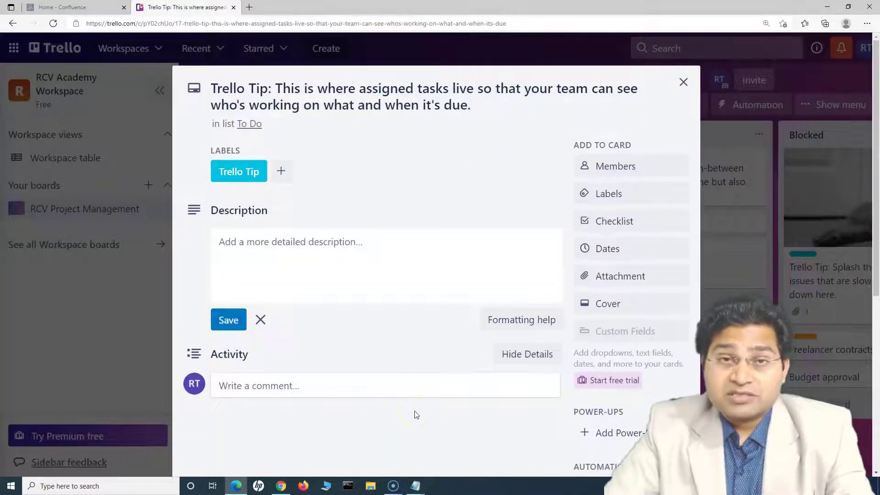
{"action": "left_click", "coordinate": [713, 102]}
{"action": "left_click_drag", "start_coordinate": [450, 469], "coordinate": [429, 468]}
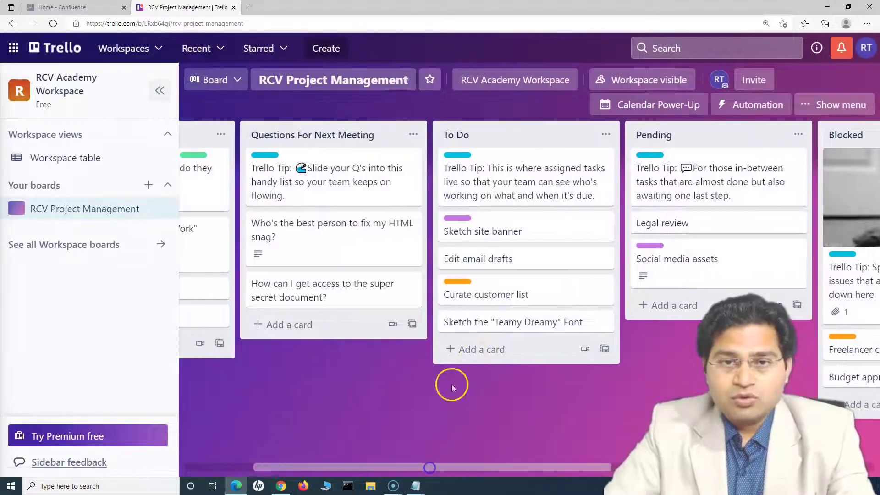
Examine the "Sketch site banner" card in To Do, including its title and the labels available for it.
{"action": "left_click", "coordinate": [501, 233]}
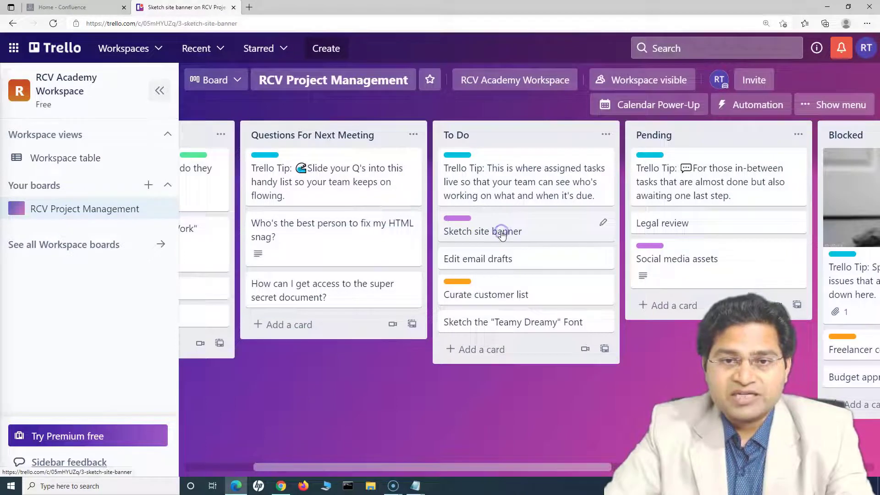
{"action": "left_click", "coordinate": [326, 90]}
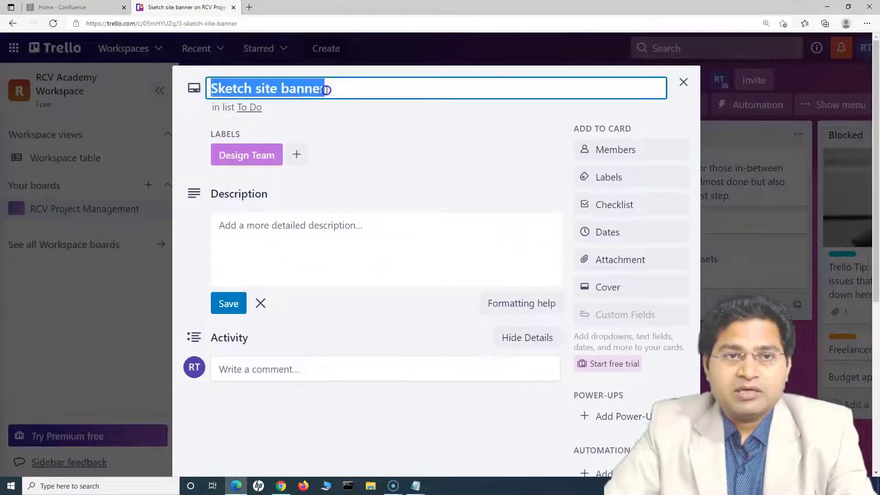
{"action": "left_click", "coordinate": [349, 136]}
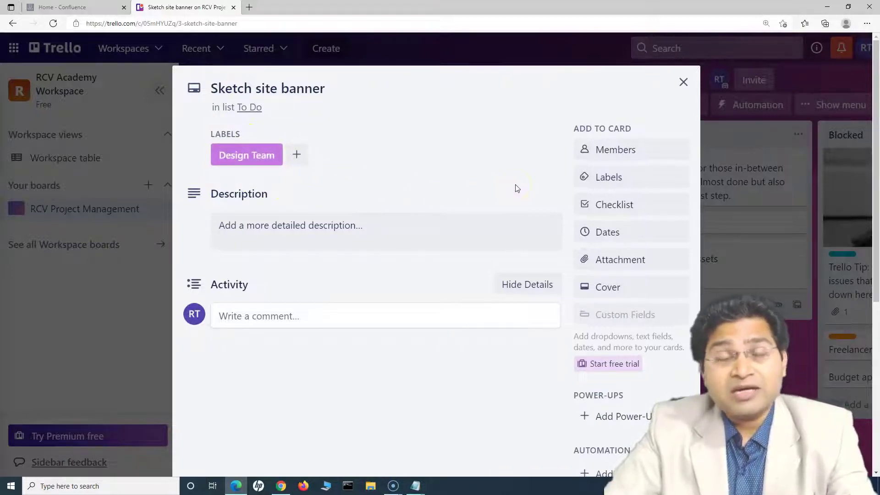
{"action": "left_click", "coordinate": [603, 178]}
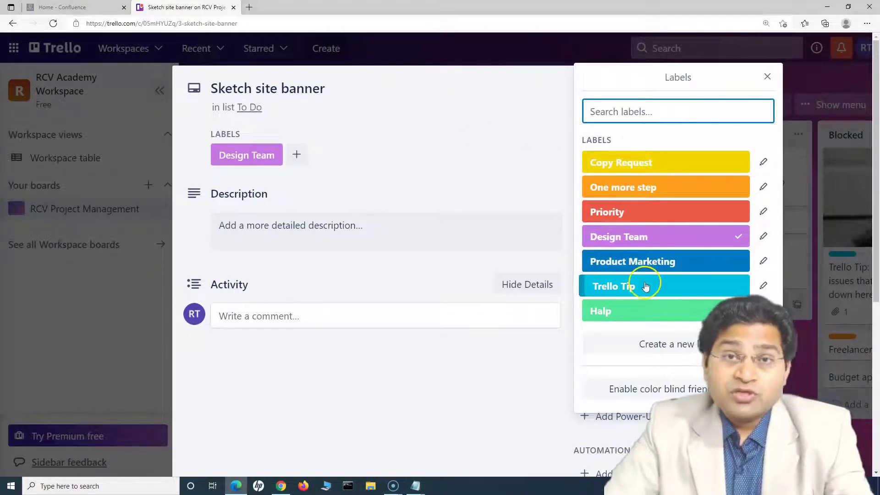
{"action": "left_click", "coordinate": [427, 172]}
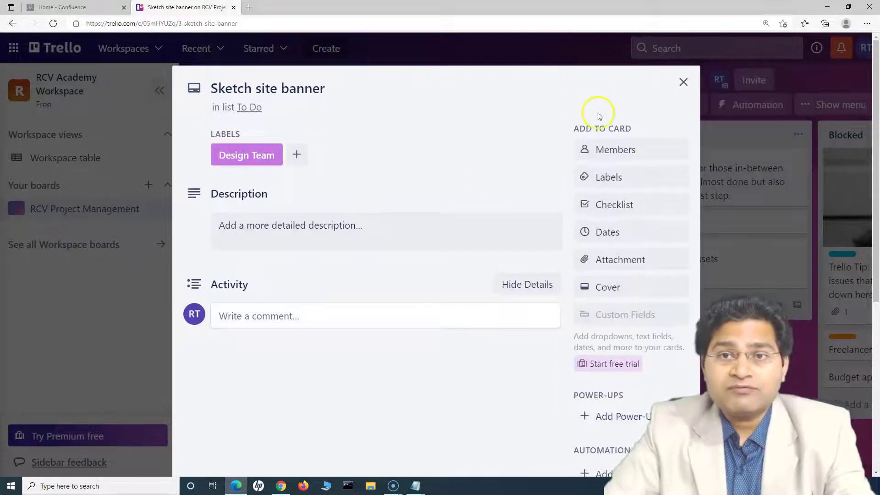
{"action": "left_click", "coordinate": [684, 81]}
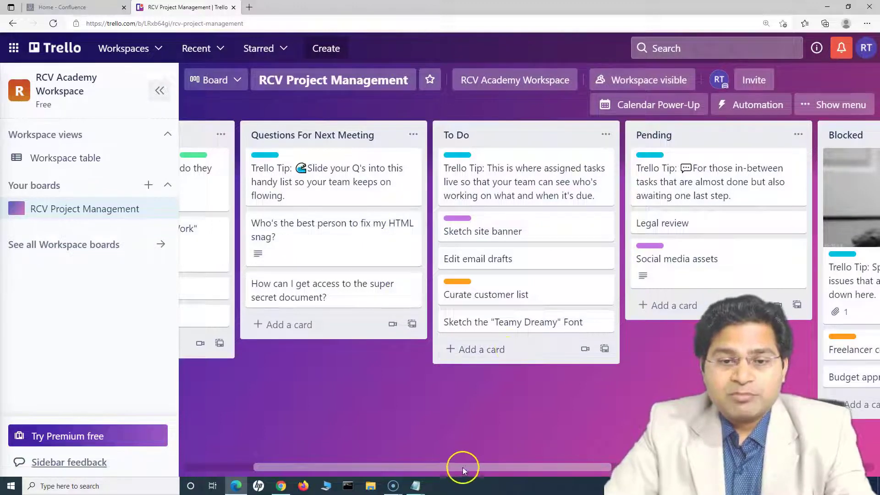
Review the board's lists and archive the Pending list.
{"action": "left_click_drag", "start_coordinate": [463, 467], "coordinate": [384, 461]}
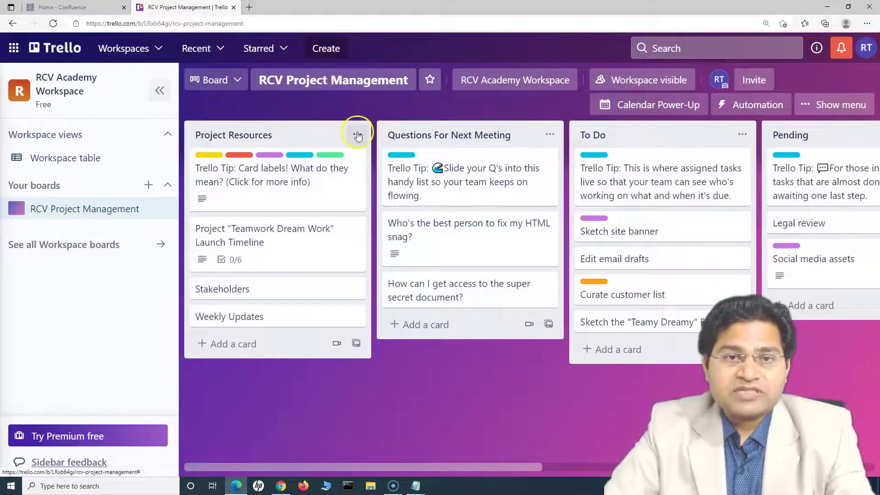
{"action": "left_click_drag", "start_coordinate": [515, 464], "coordinate": [773, 464]}
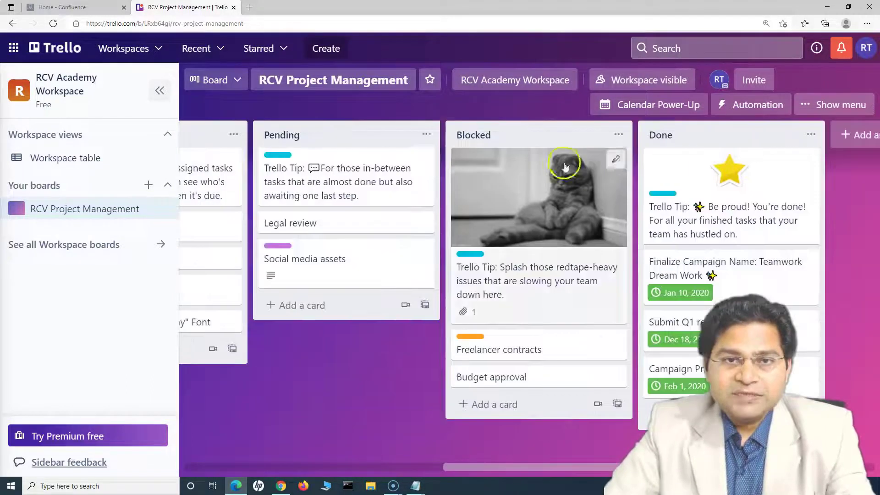
{"action": "left_click", "coordinate": [427, 135]}
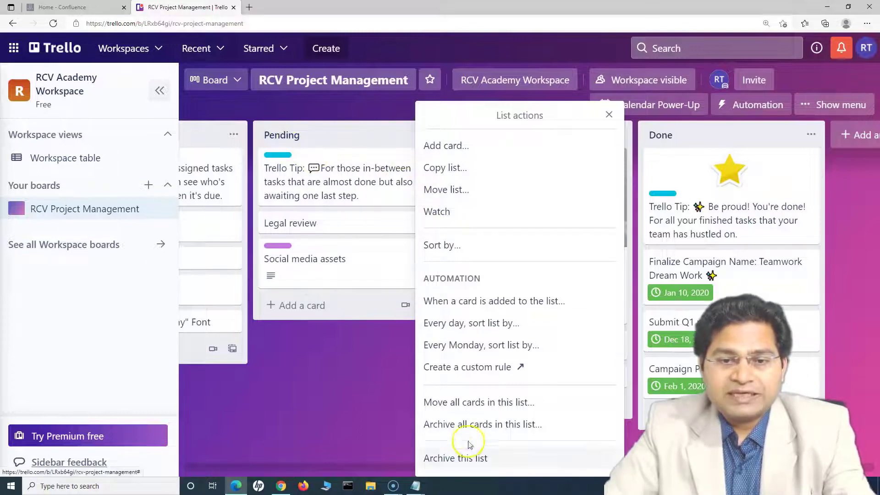
{"action": "left_click", "coordinate": [426, 135]}
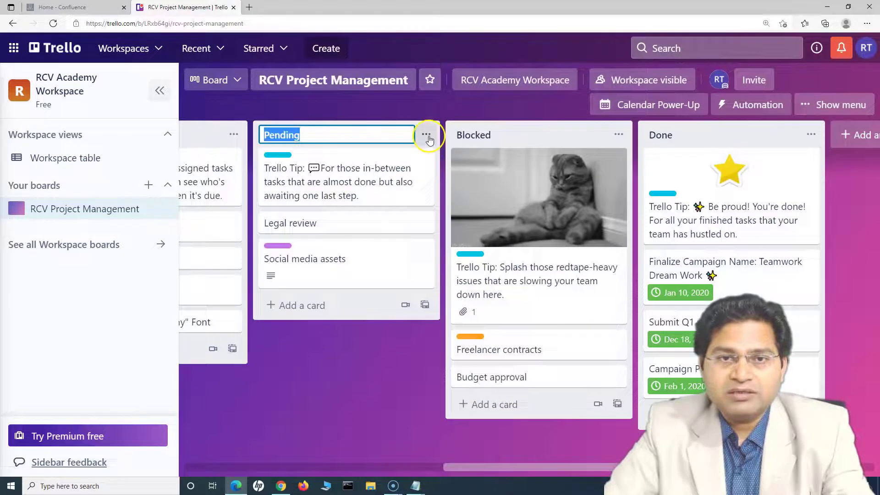
{"action": "left_click", "coordinate": [427, 135]}
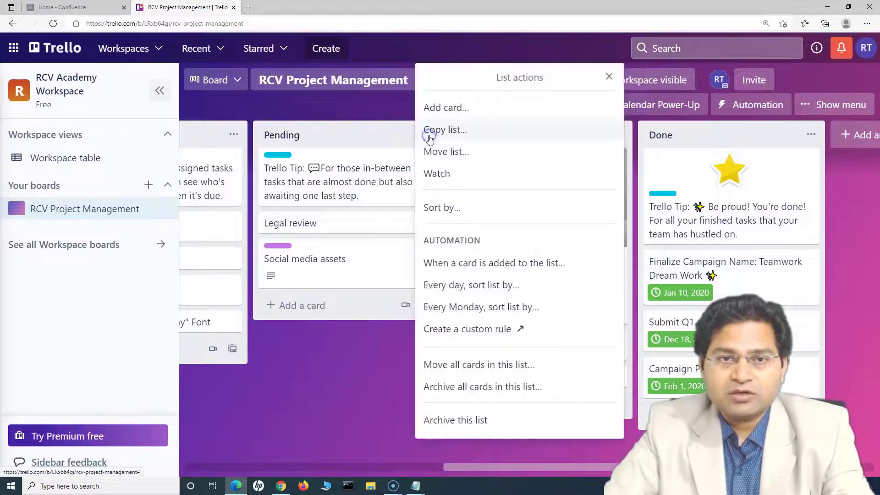
{"action": "left_click", "coordinate": [465, 426]}
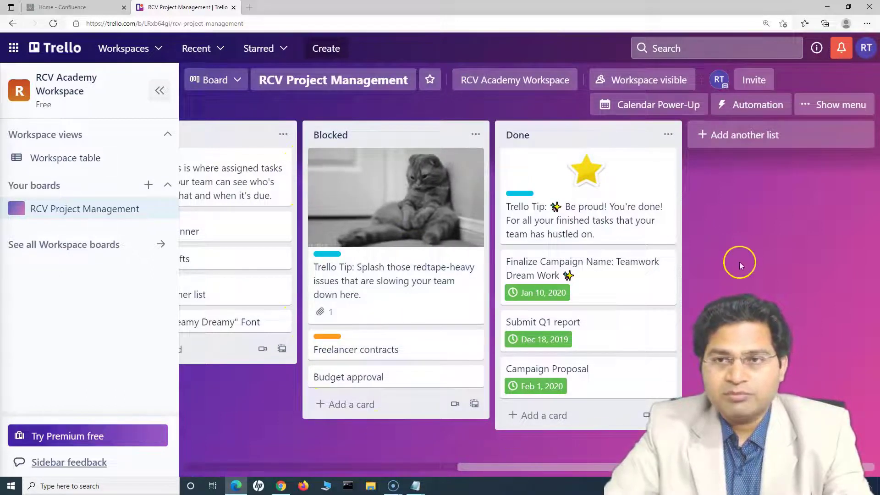
Add a list named "In Progress" and place it between the To Do and Blocked lists.
{"action": "left_click_drag", "start_coordinate": [574, 463], "coordinate": [463, 467]}
{"action": "left_click", "coordinate": [835, 135]}
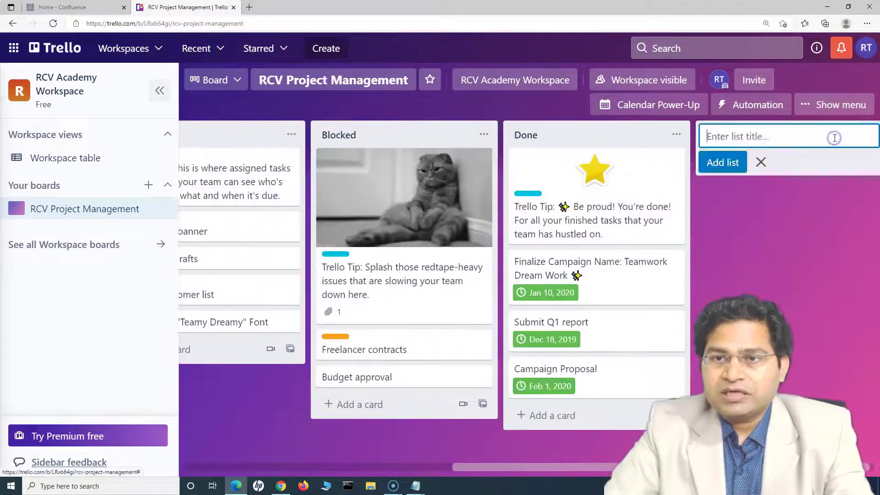
{"action": "type", "text": "In Progress"}
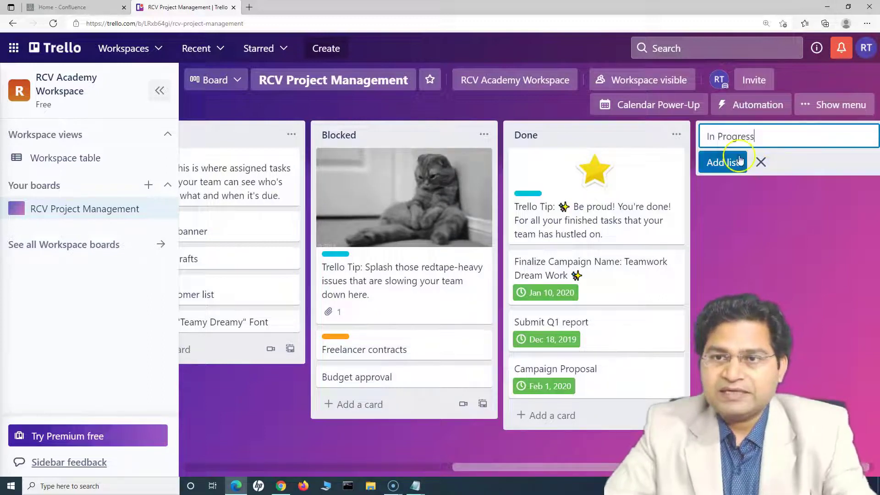
{"action": "left_click", "coordinate": [740, 161]}
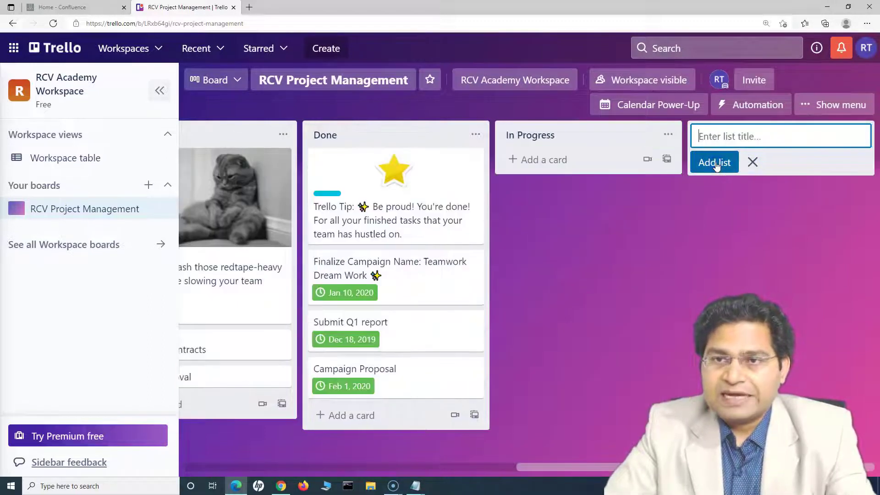
{"action": "left_click_drag", "start_coordinate": [573, 129], "coordinate": [497, 182]}
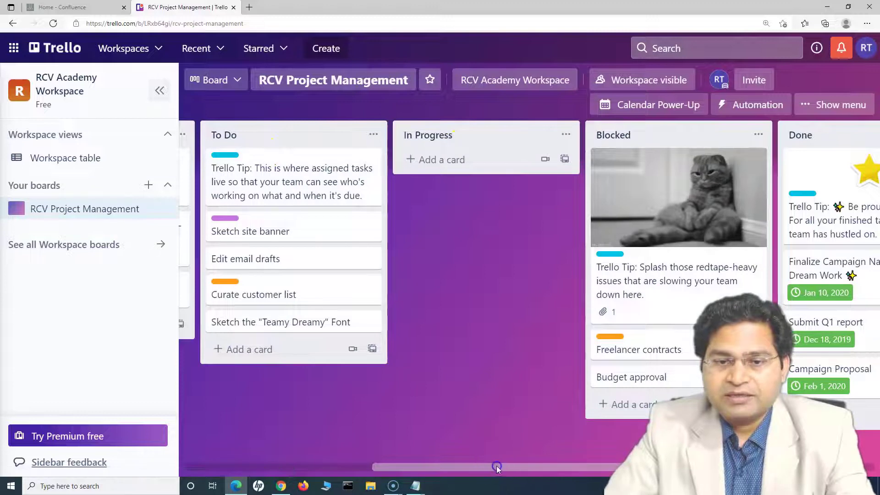
{"action": "left_click_drag", "start_coordinate": [497, 467], "coordinate": [538, 467]}
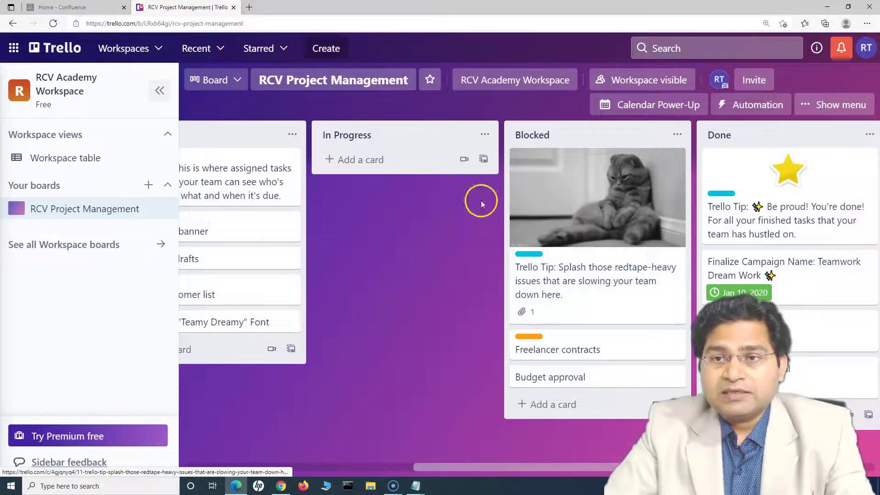
Assign the board member to the "Sketch site banner" card in To Do, checking for other workspace members first.
{"action": "left_click_drag", "start_coordinate": [507, 466], "coordinate": [451, 466]}
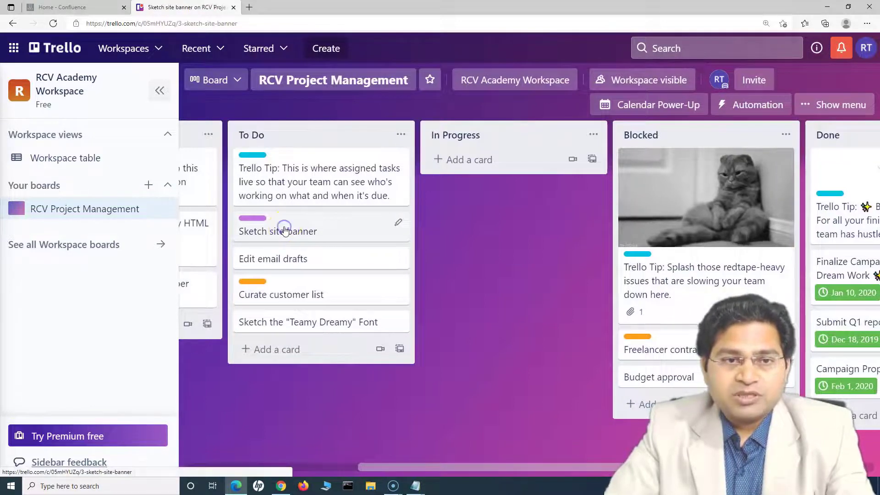
{"action": "left_click", "coordinate": [285, 230]}
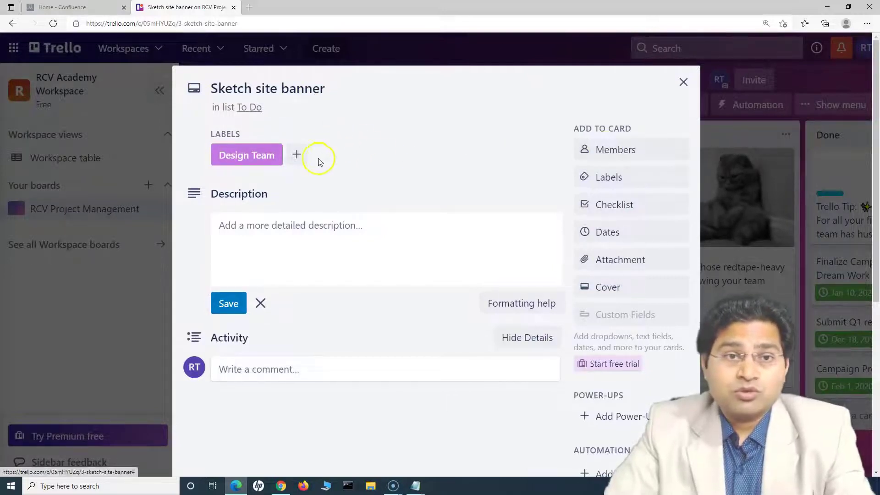
{"action": "left_click", "coordinate": [627, 152]}
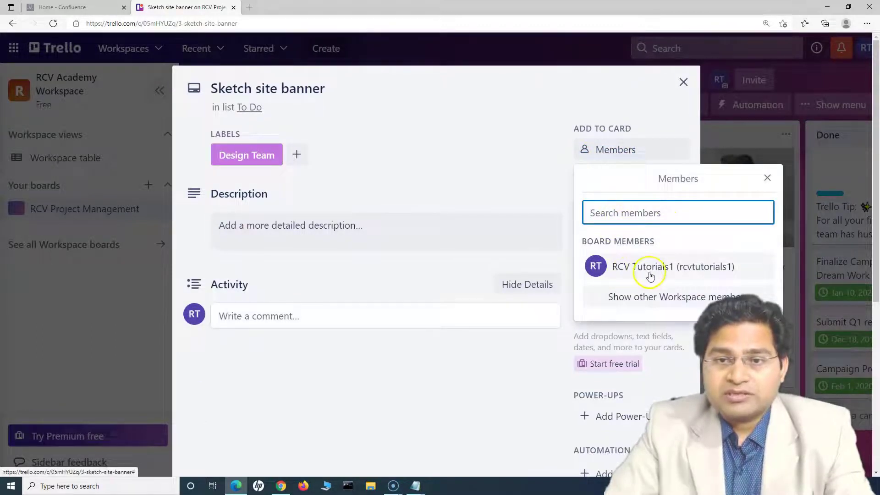
{"action": "left_click", "coordinate": [628, 301]}
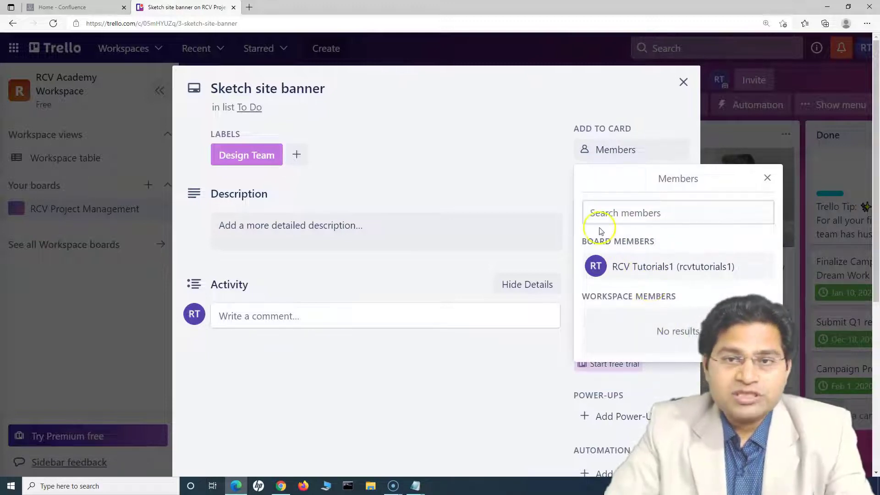
{"action": "left_click", "coordinate": [620, 264]}
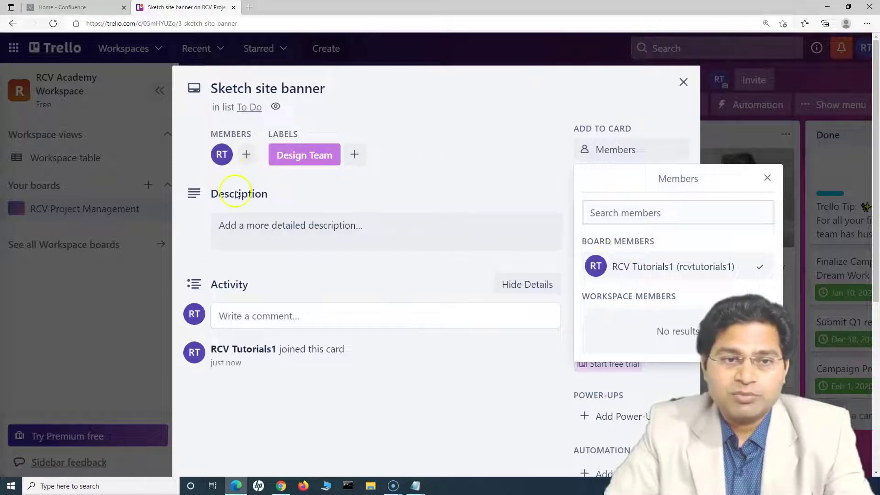
{"action": "left_click", "coordinate": [425, 155]}
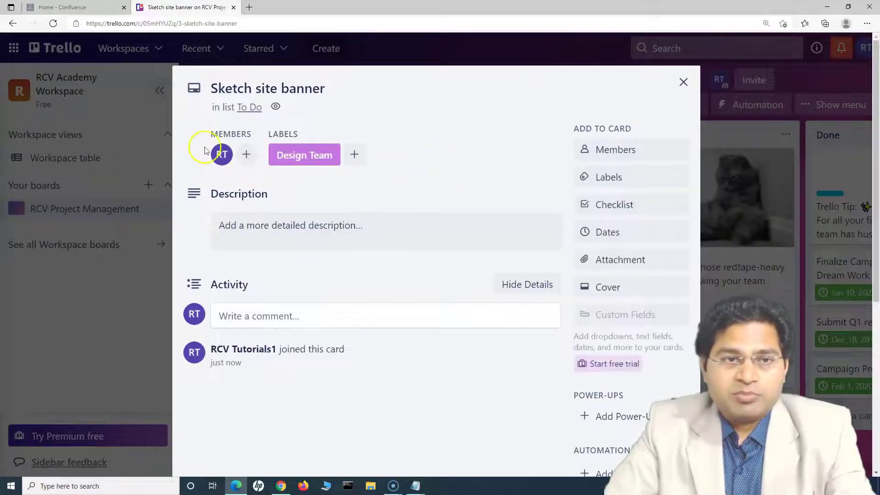
{"action": "left_click", "coordinate": [685, 84]}
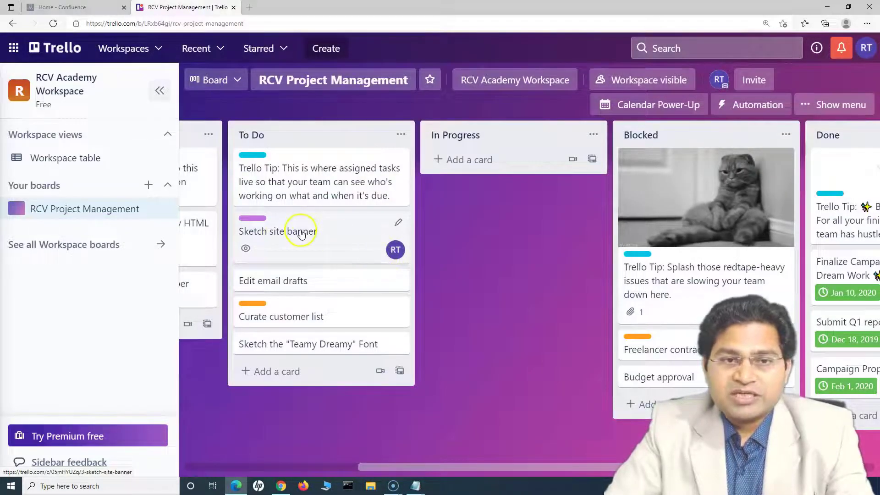
Move the "Sketch site banner" card from To Do to In Progress and post the comment "Please review the work" on it.
{"action": "mouse_move", "coordinate": [282, 234]}
{"action": "left_mouse_down"}
{"action": "mouse_move", "coordinate": [373, 222]}
{"action": "mouse_move", "coordinate": [436, 177]}
{"action": "mouse_move", "coordinate": [479, 177]}
{"action": "left_mouse_up"}
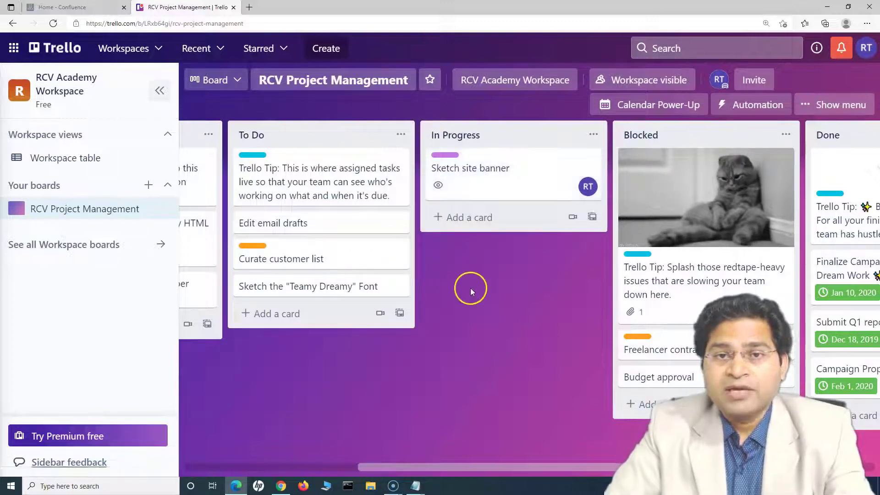
{"action": "left_click", "coordinate": [483, 173]}
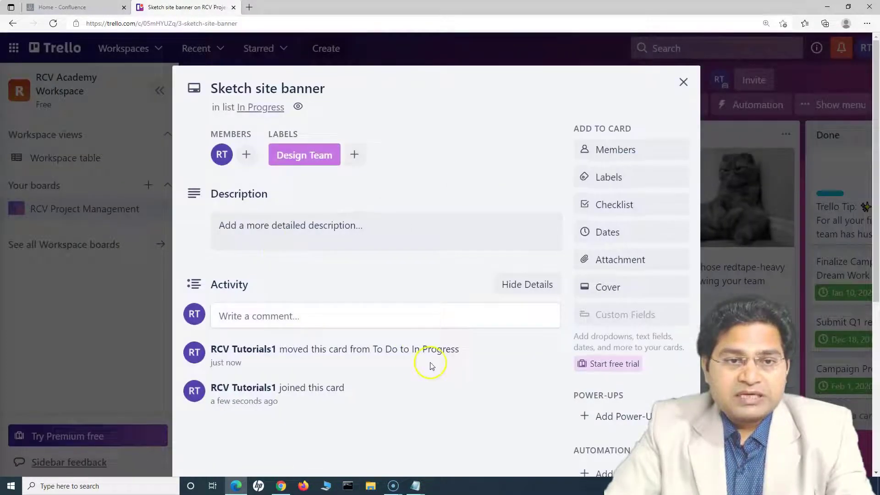
{"action": "left_click", "coordinate": [258, 316]}
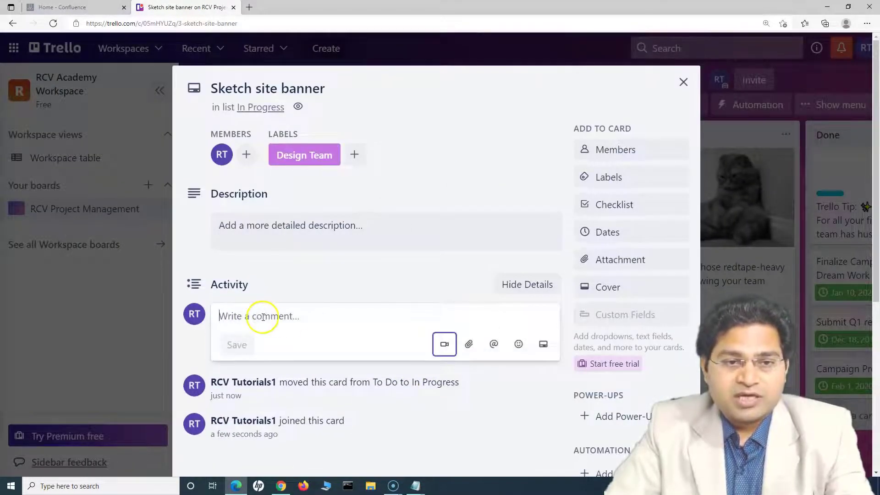
{"action": "type", "text": "P"}
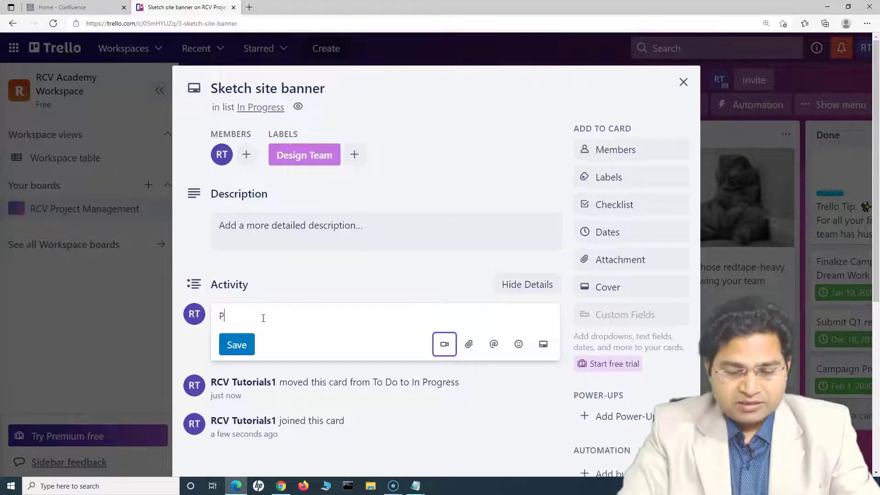
{"action": "type", "text": "lease review the work"}
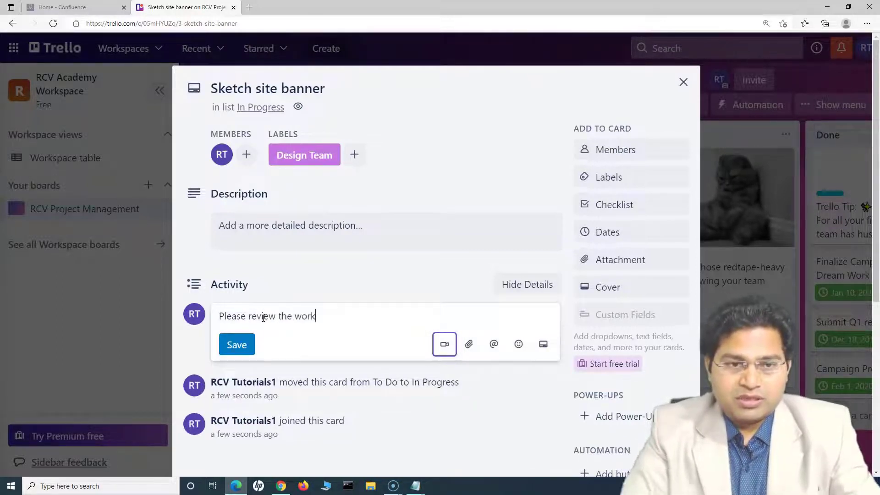
{"action": "left_click", "coordinate": [237, 345]}
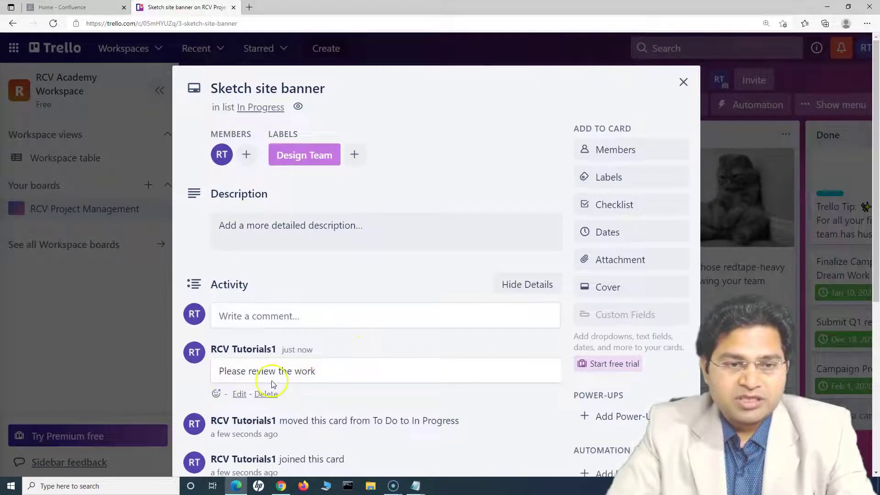
Edit the "Please review the work" comment to add a mention of the board member.
{"action": "left_click", "coordinate": [240, 394]}
{"action": "left_click", "coordinate": [221, 370]}
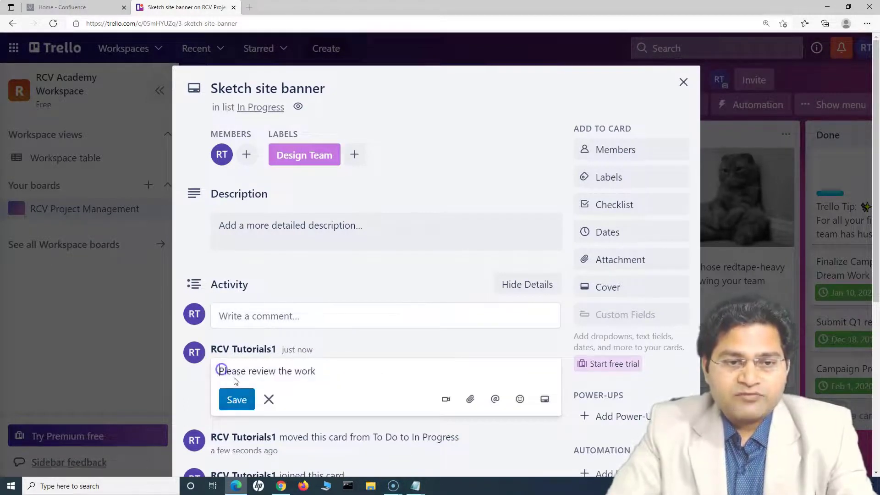
{"action": "left_click", "coordinate": [327, 374]}
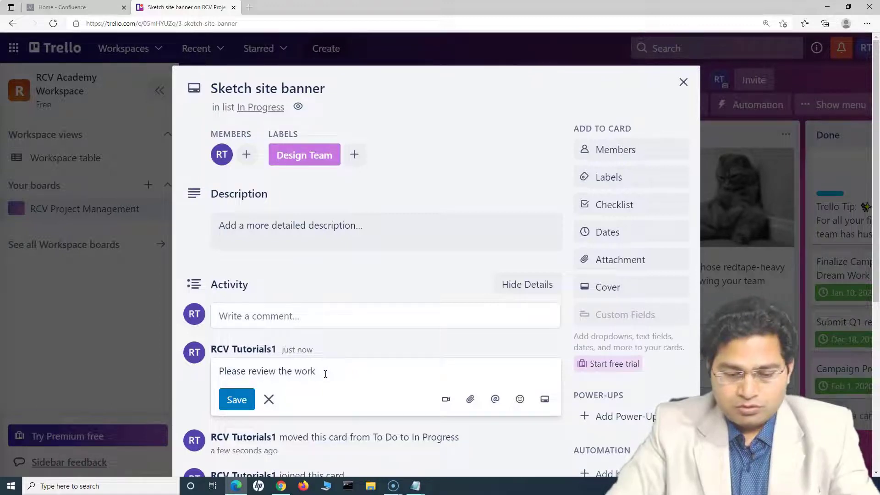
{"action": "type", "text": "@r"}
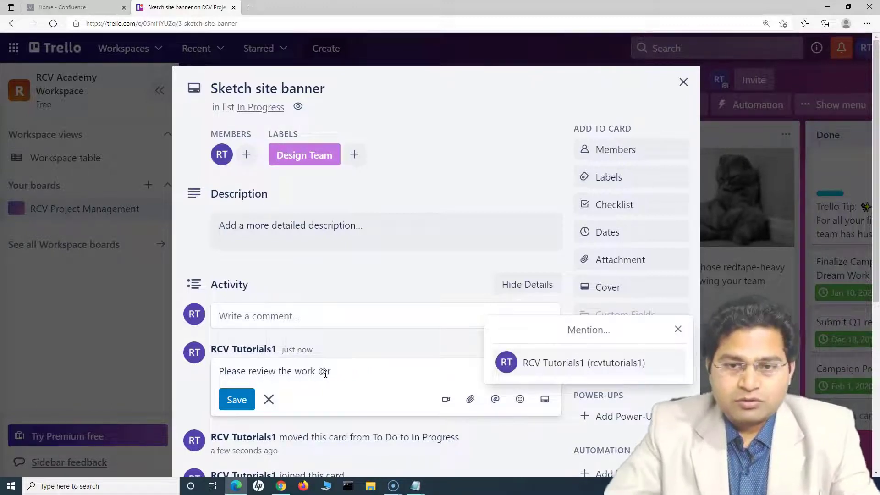
{"action": "left_click", "coordinate": [552, 365]}
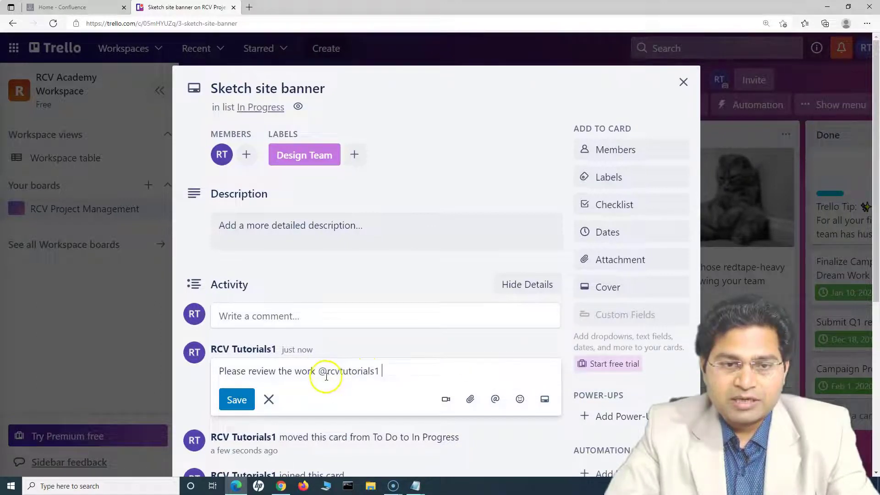
{"action": "left_click_drag", "start_coordinate": [383, 371], "coordinate": [316, 371]}
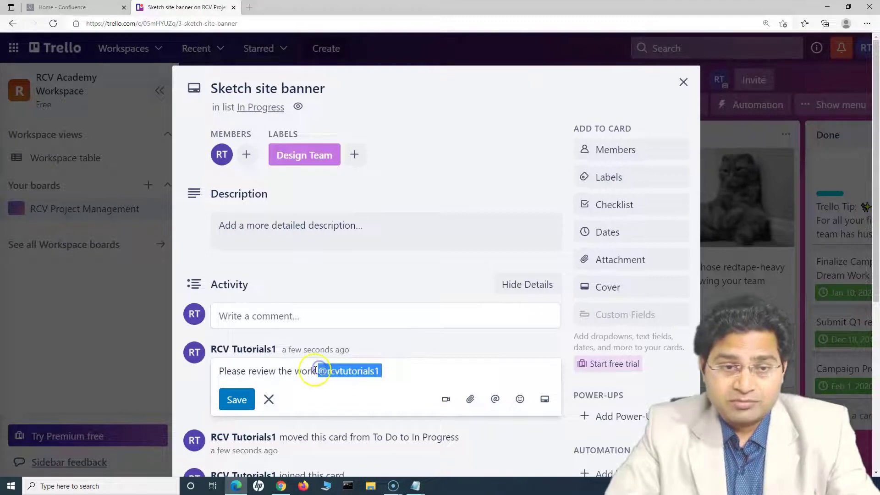
{"action": "left_click", "coordinate": [387, 370]}
{"action": "left_click", "coordinate": [368, 372]}
{"action": "left_click", "coordinate": [397, 369]}
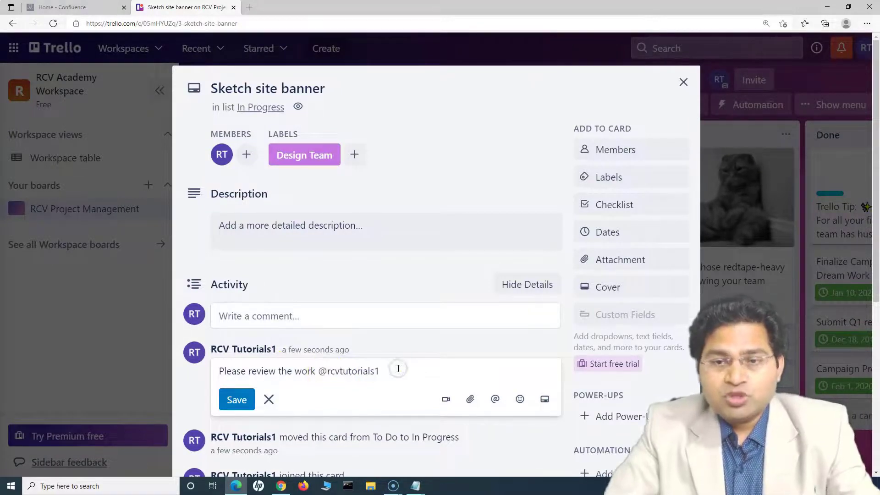
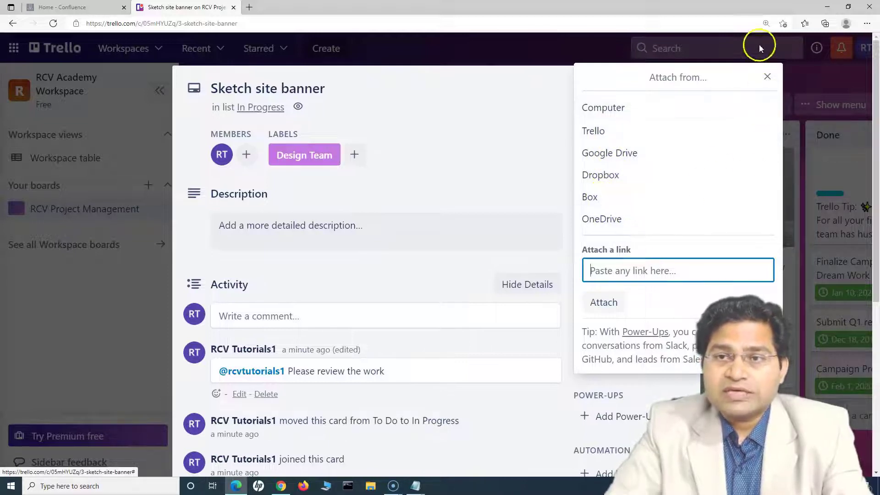
Give the card the description "**Bold**" in Markdown, consulting the formatting help for the bold syntax.
{"action": "left_click", "coordinate": [767, 76]}
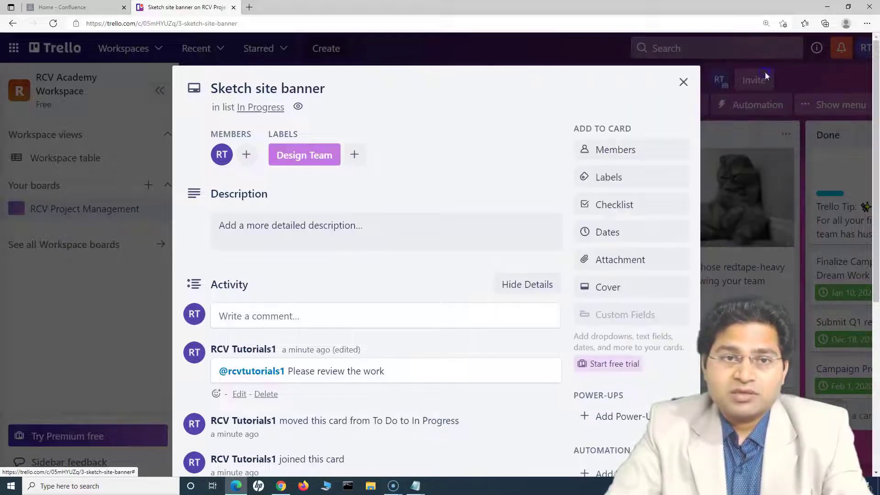
{"action": "left_click", "coordinate": [254, 233]}
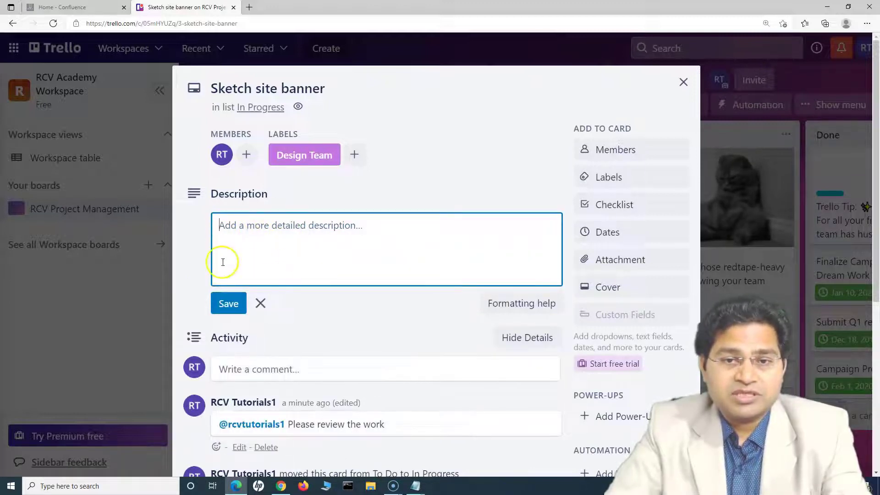
{"action": "left_click", "coordinate": [540, 304]}
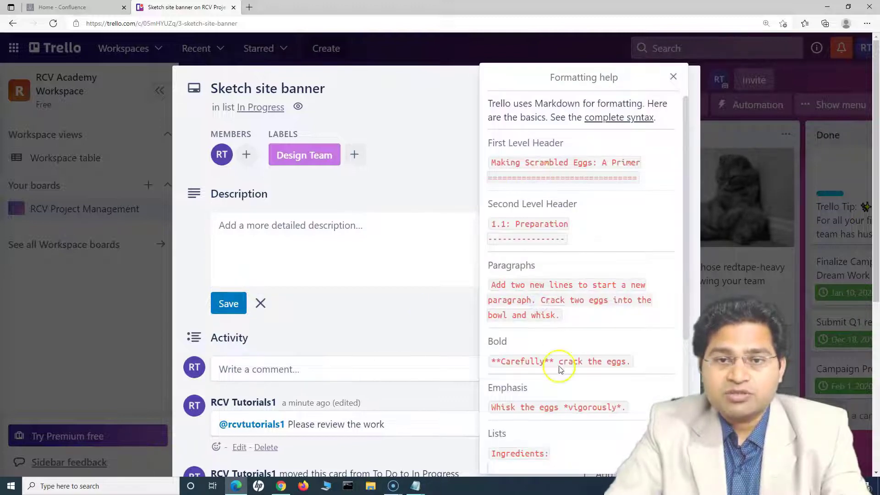
{"action": "scroll", "coordinate": [560, 365], "scroll_direction": "down", "scroll_amount": 5}
{"action": "scroll", "coordinate": [525, 330], "scroll_direction": "up", "scroll_amount": 1}
{"action": "scroll", "coordinate": [525, 330], "scroll_direction": "down", "scroll_amount": 1}
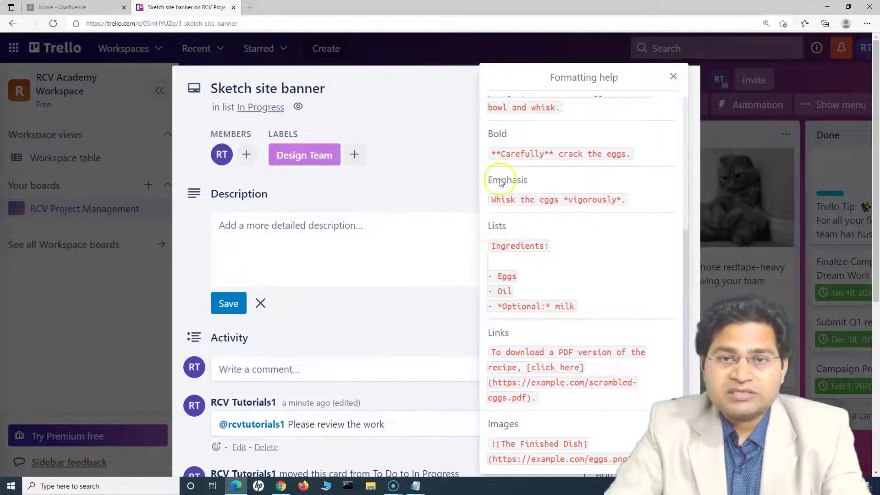
{"action": "scroll", "coordinate": [534, 268], "scroll_direction": "up", "scroll_amount": 2}
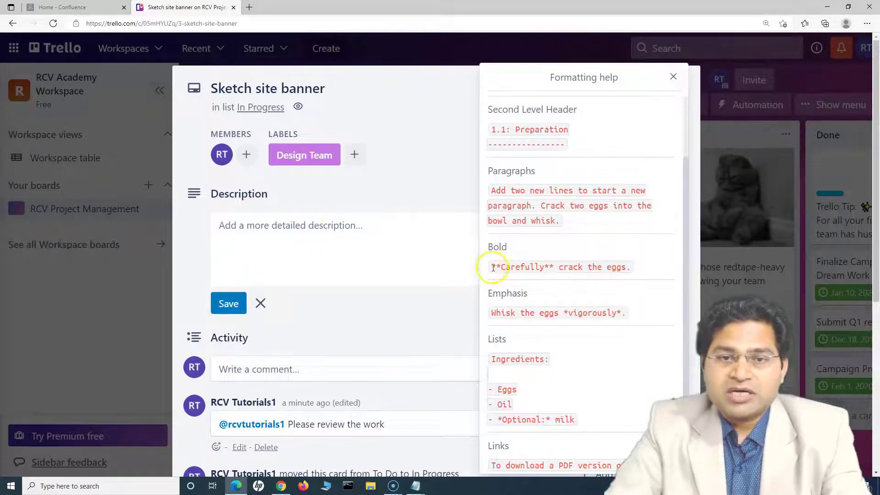
{"action": "left_click", "coordinate": [260, 233]}
{"action": "type", "text": "**B"}
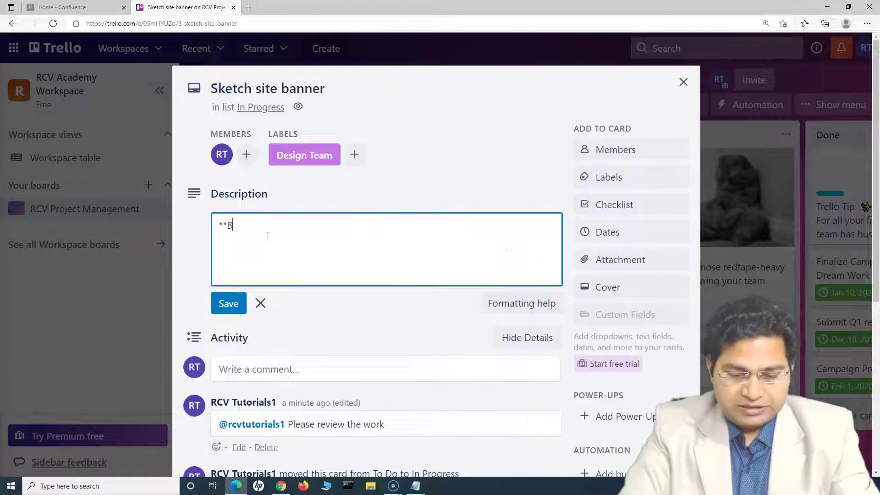
{"action": "type", "text": "old**"}
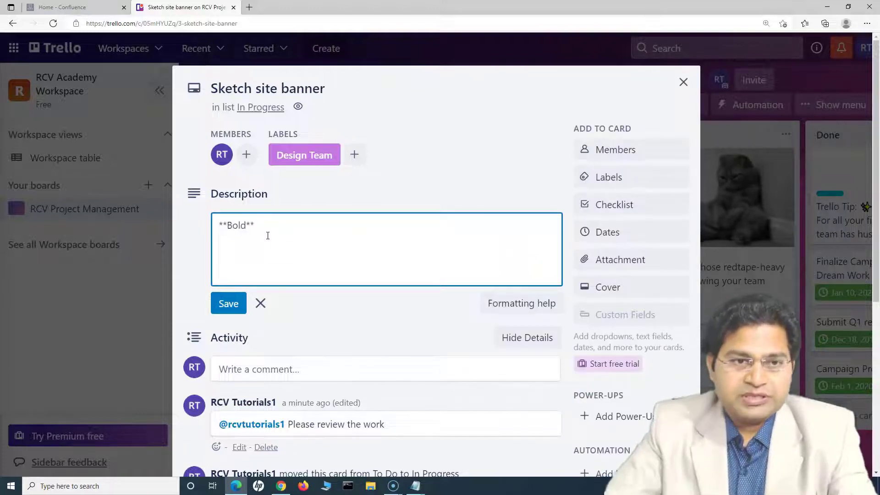
{"action": "left_click", "coordinate": [237, 298]}
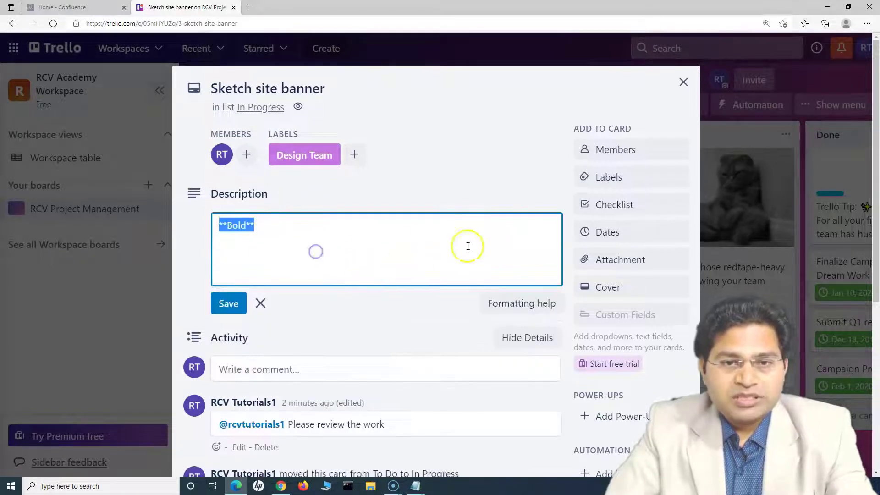
Review the formatting help for headers, emphasis, lists and links, and save the card's description.
{"action": "left_click", "coordinate": [546, 299]}
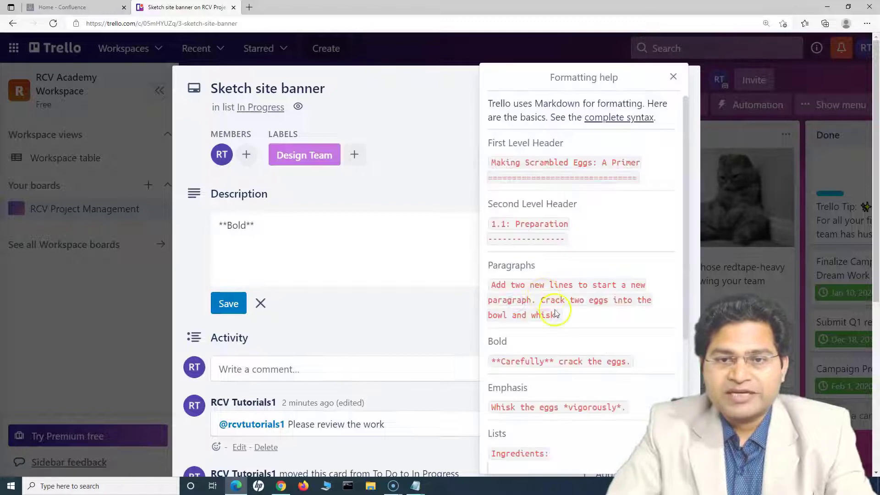
{"action": "scroll", "coordinate": [599, 289], "scroll_direction": "down", "scroll_amount": 4}
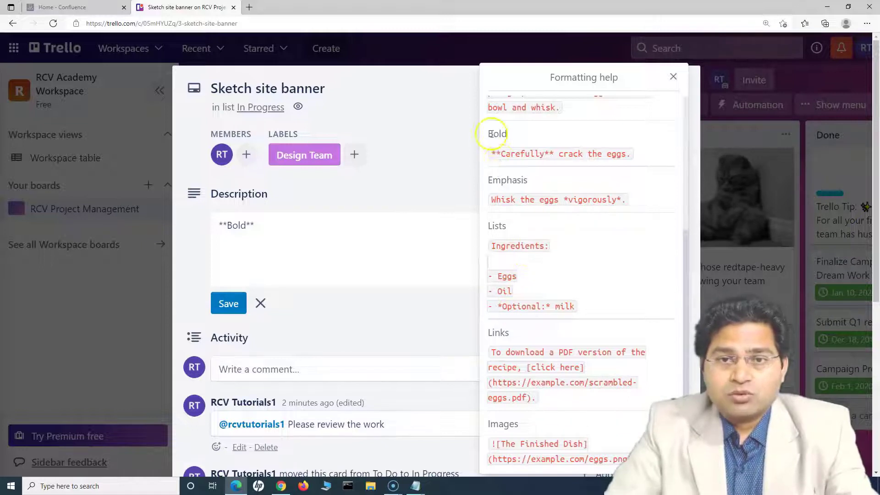
{"action": "scroll", "coordinate": [490, 133], "scroll_direction": "up", "scroll_amount": 5}
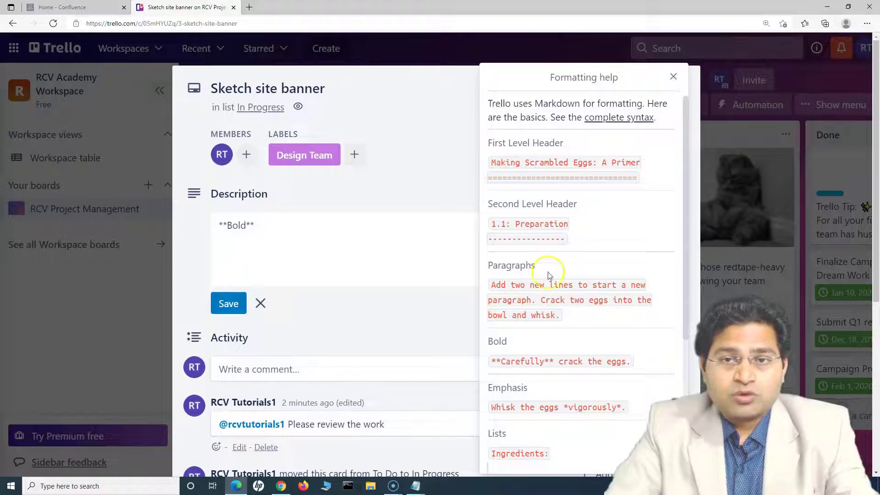
{"action": "scroll", "coordinate": [544, 342], "scroll_direction": "down", "scroll_amount": 4}
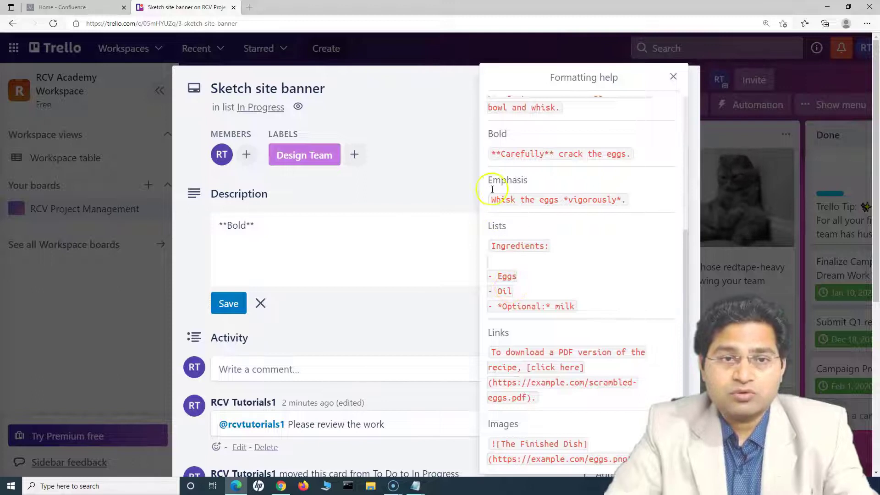
{"action": "left_click", "coordinate": [416, 256]}
{"action": "left_click", "coordinate": [227, 304]}
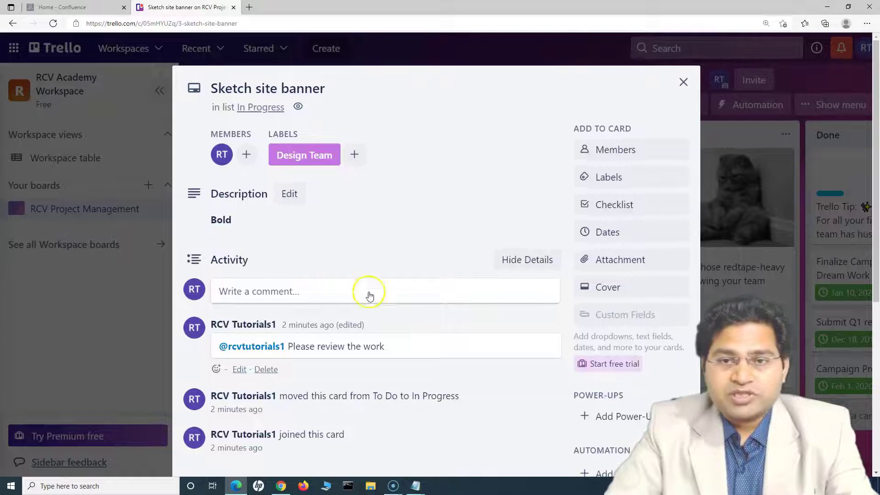
Check the labels available for the "Sketch site banner" card and look over its remaining actions and activity.
{"action": "left_click", "coordinate": [609, 179]}
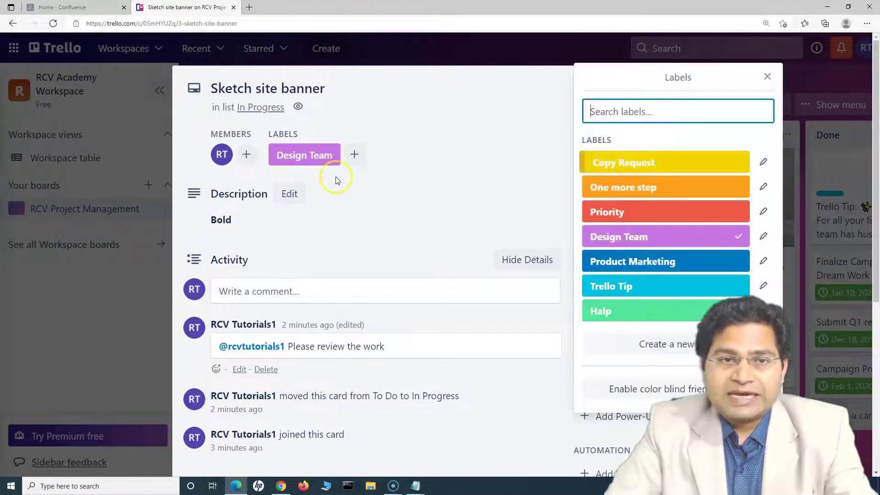
{"action": "left_click", "coordinate": [768, 77]}
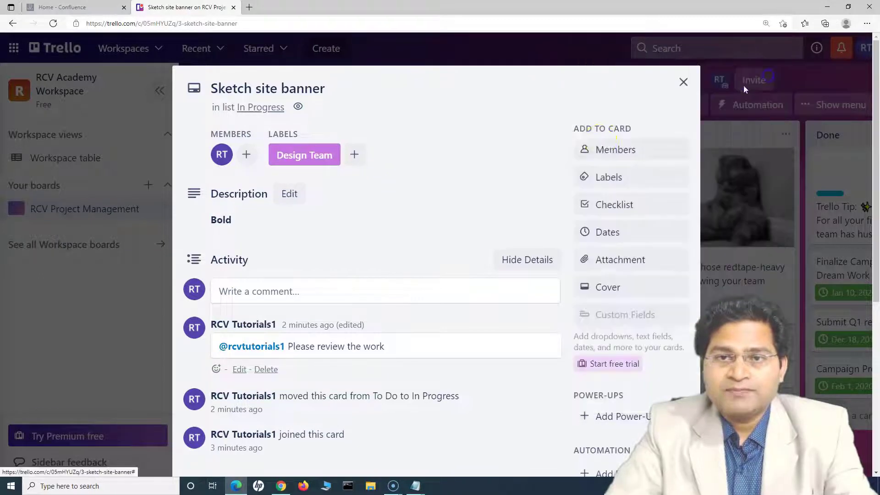
{"action": "scroll", "coordinate": [365, 226], "scroll_direction": "down", "scroll_amount": 5}
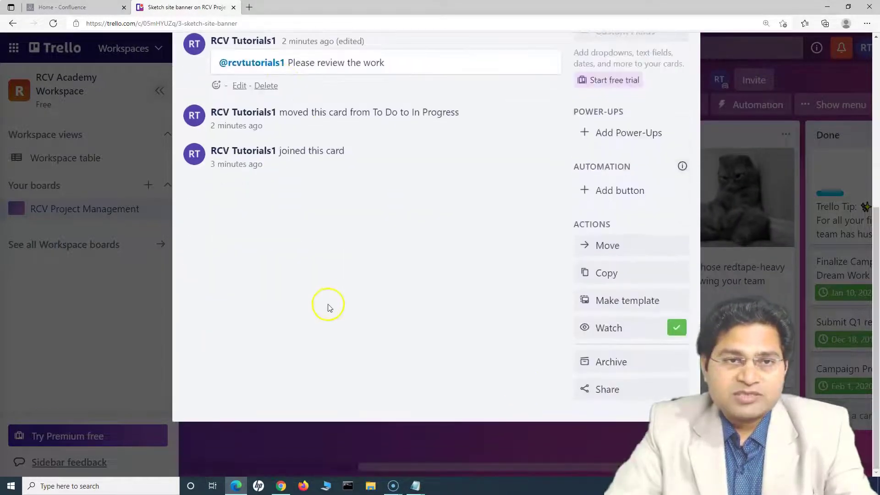
{"action": "scroll", "coordinate": [328, 308], "scroll_direction": "up", "scroll_amount": 5}
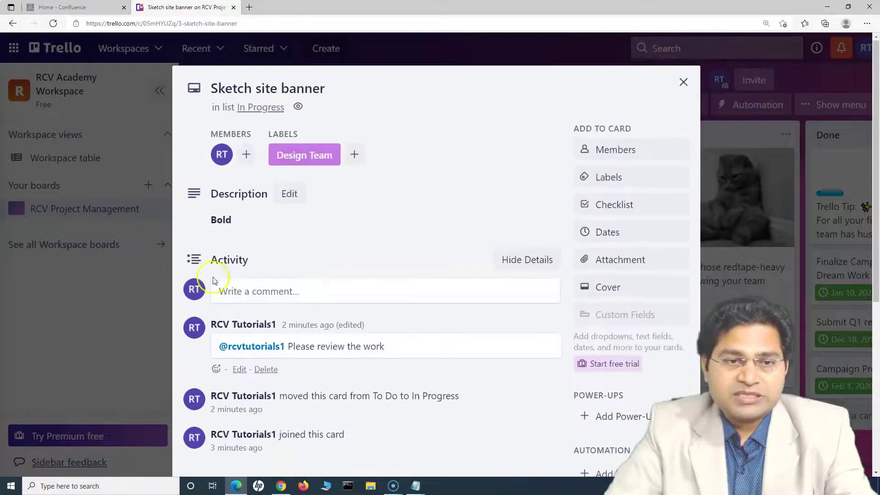
Move the "Sketch site banner" card from In Progress to Done, below the Trello Tip card, and review the board's lists.
{"action": "left_click", "coordinate": [683, 82]}
{"action": "mouse_move", "coordinate": [472, 168]}
{"action": "left_mouse_down"}
{"action": "mouse_move", "coordinate": [615, 212]}
{"action": "mouse_move", "coordinate": [733, 213]}
{"action": "mouse_move", "coordinate": [610, 269]}
{"action": "left_mouse_up"}
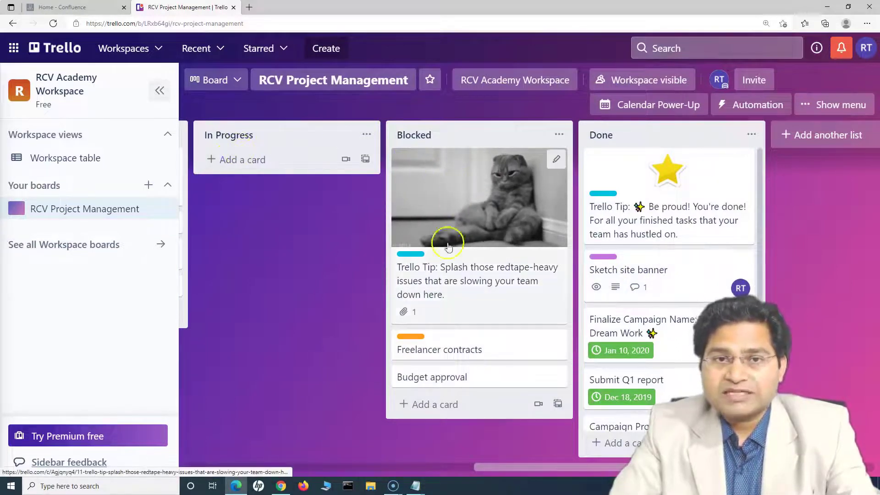
{"action": "left_click_drag", "start_coordinate": [540, 466], "coordinate": [269, 456]}
{"action": "left_click_drag", "start_coordinate": [354, 468], "coordinate": [289, 463]}
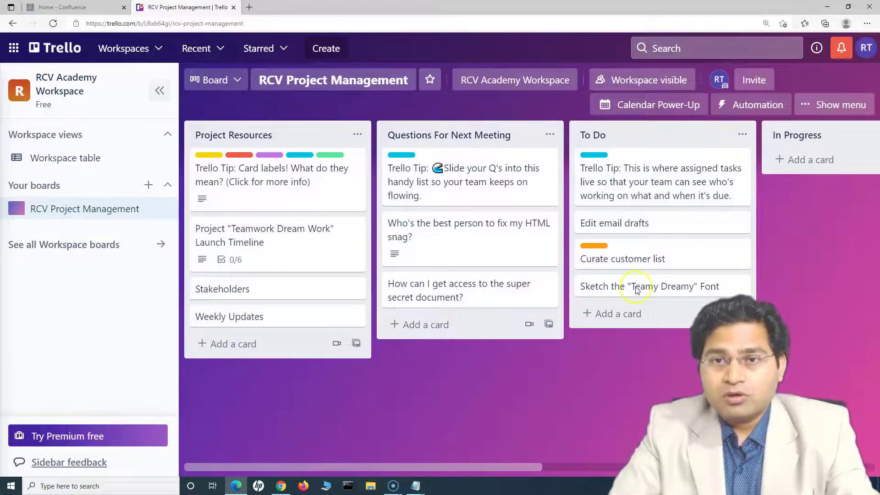
{"action": "left_click_drag", "start_coordinate": [507, 468], "coordinate": [459, 450]}
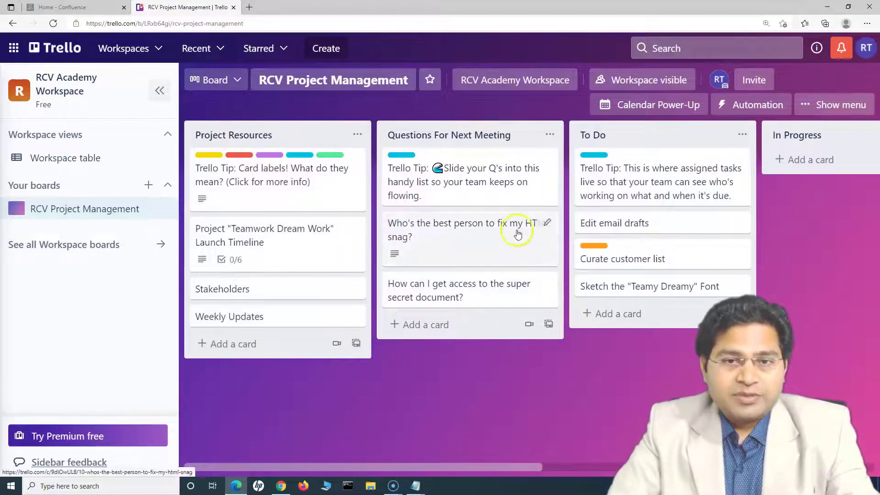
Create a board titled "RCV PM Blank Board" in the RCV Academy Workspace with an orange background.
{"action": "left_click", "coordinate": [149, 186]}
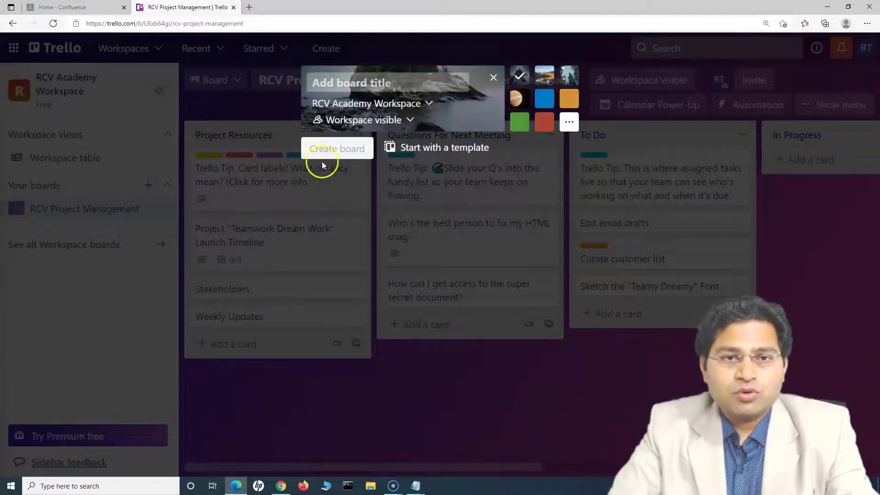
{"action": "left_click", "coordinate": [369, 81]}
{"action": "type", "text": "RCV PM Blank Board"}
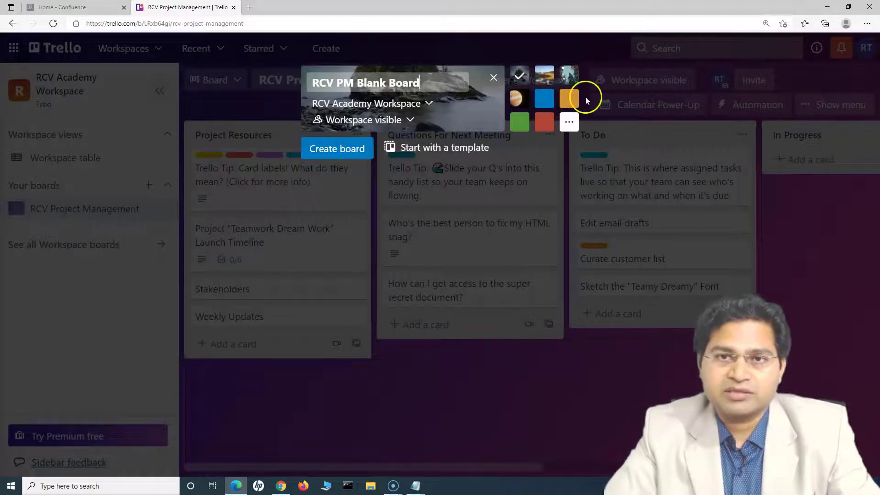
{"action": "left_click", "coordinate": [570, 99]}
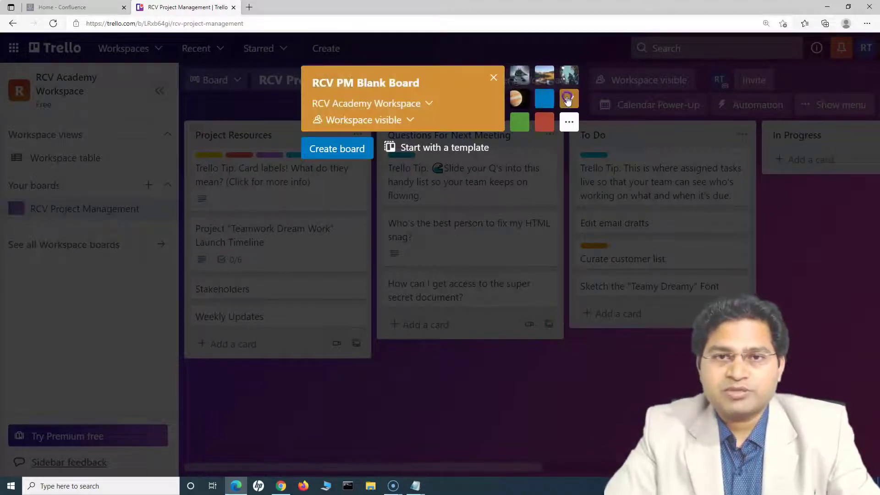
{"action": "left_click", "coordinate": [336, 147]}
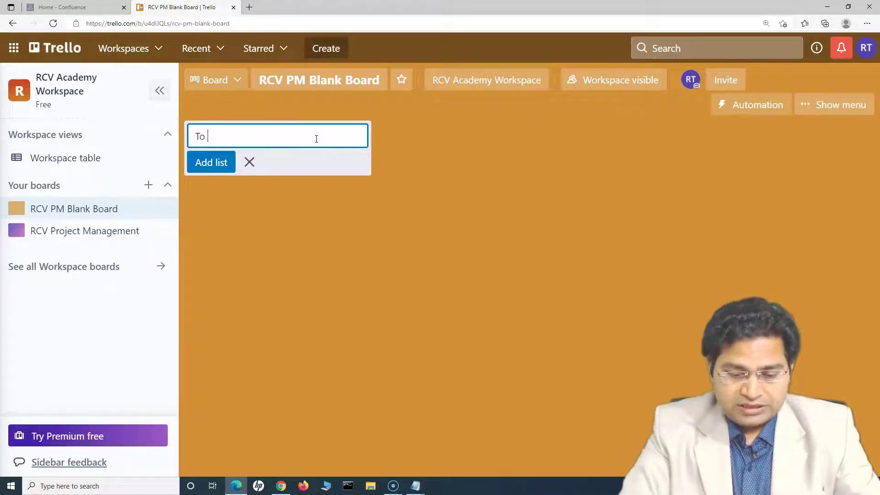
Add the lists "To Do" and "Backlog" to the new board, and place Backlog ahead of To Do.
{"action": "left_click", "coordinate": [210, 162]}
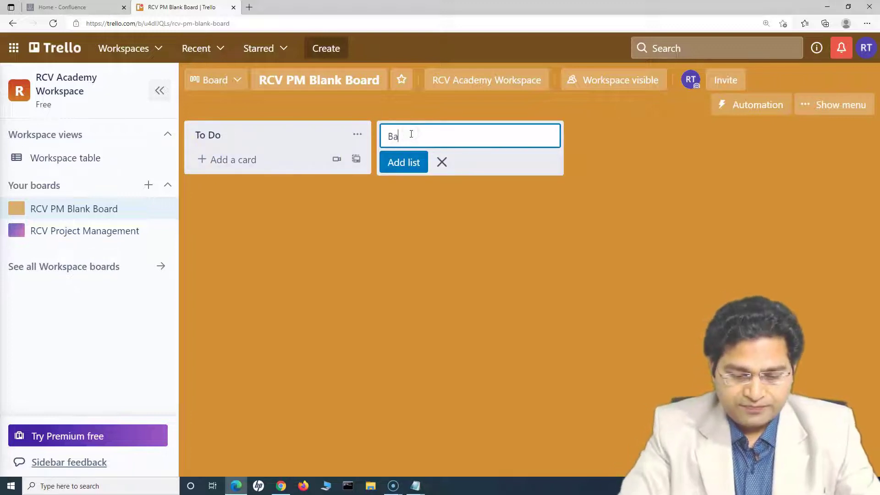
{"action": "key", "text": "Return"}
{"action": "left_click_drag", "start_coordinate": [412, 135], "coordinate": [239, 133]}
Add the lists "In Progress", "Blocked" and "Done" after the To Do list.
{"action": "type", "text": "In"}
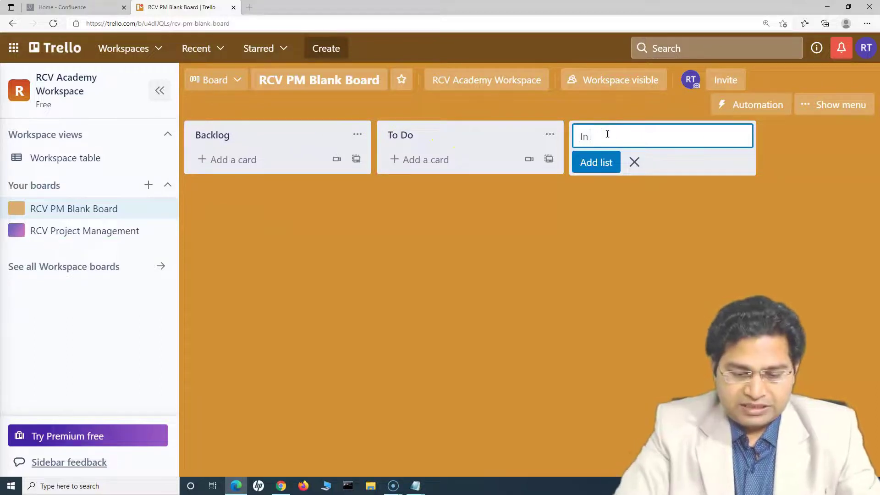
{"action": "type", "text": " Progress"}
{"action": "key", "text": "Return"}
{"action": "type", "text": "Blocked"}
{"action": "left_click", "coordinate": [719, 162]}
{"action": "type", "text": "Do"}
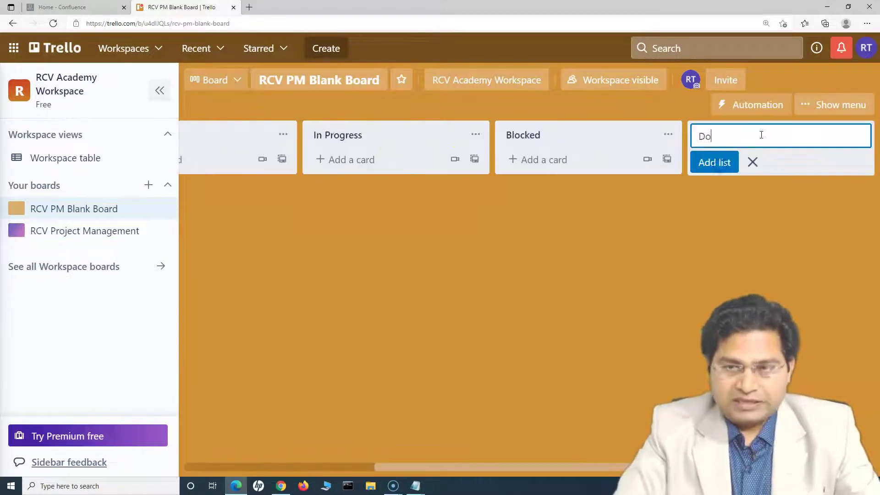
{"action": "type", "text": "ne"}
{"action": "key", "text": "Return"}
Add the cards "Design logo" and "Design banner" to the Backlog list.
{"action": "left_click_drag", "start_coordinate": [459, 466], "coordinate": [191, 464]}
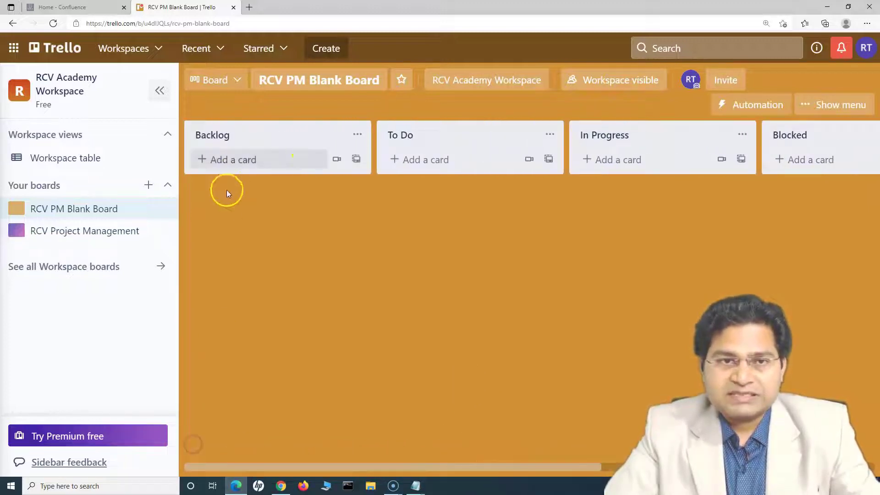
{"action": "left_click", "coordinate": [230, 162]}
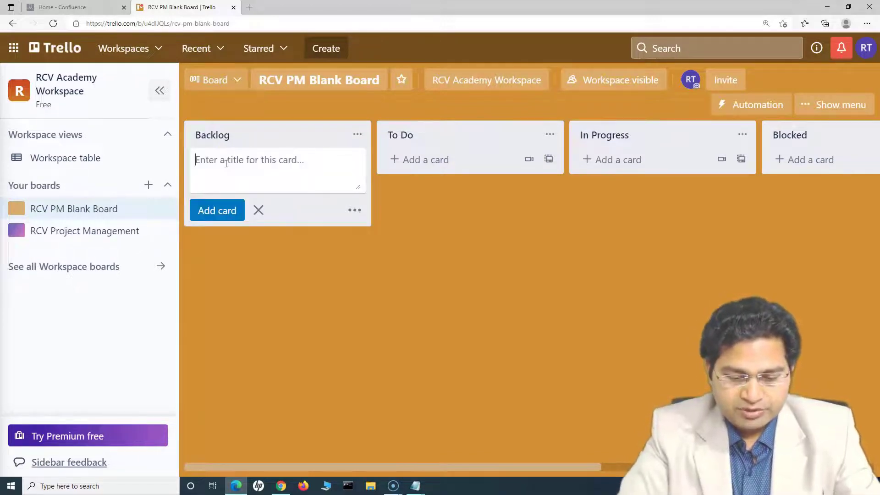
{"action": "type", "text": "Design logo"}
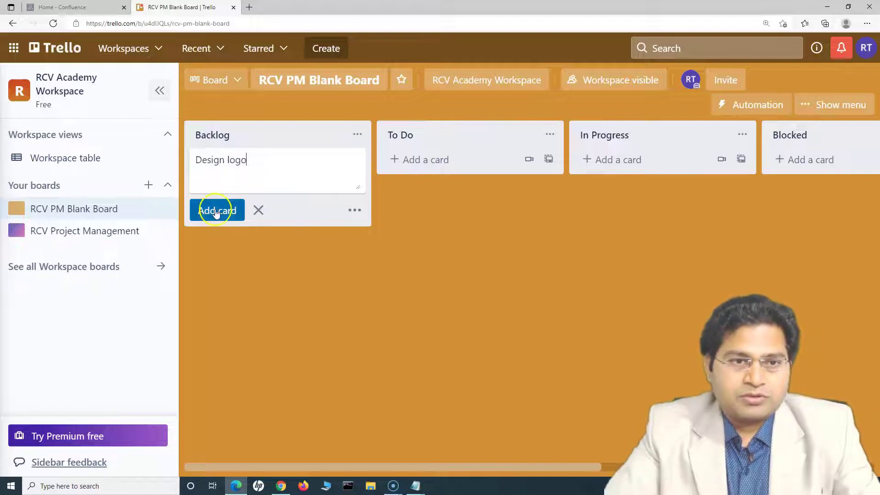
{"action": "left_click", "coordinate": [216, 210]}
{"action": "type", "text": "Design banner"}
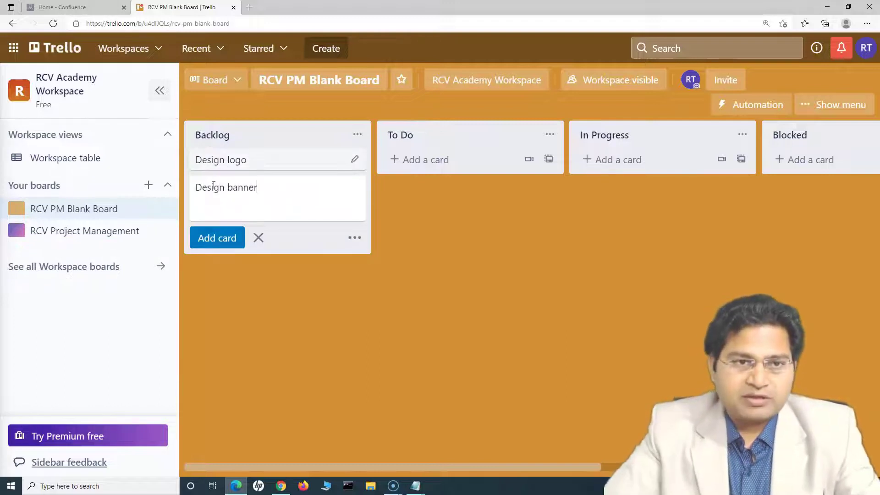
{"action": "key", "text": "Return"}
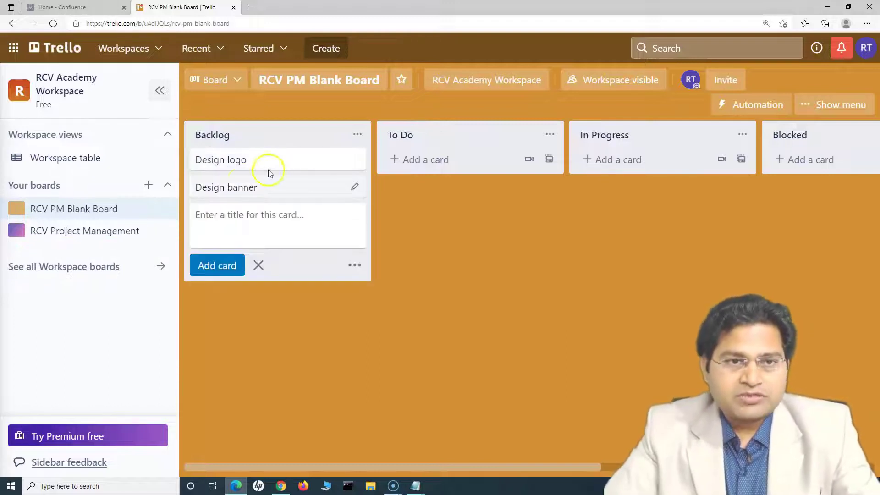
Open the "Design logo" card and name the green label "Design", keeping its green color.
{"action": "left_click", "coordinate": [269, 163]}
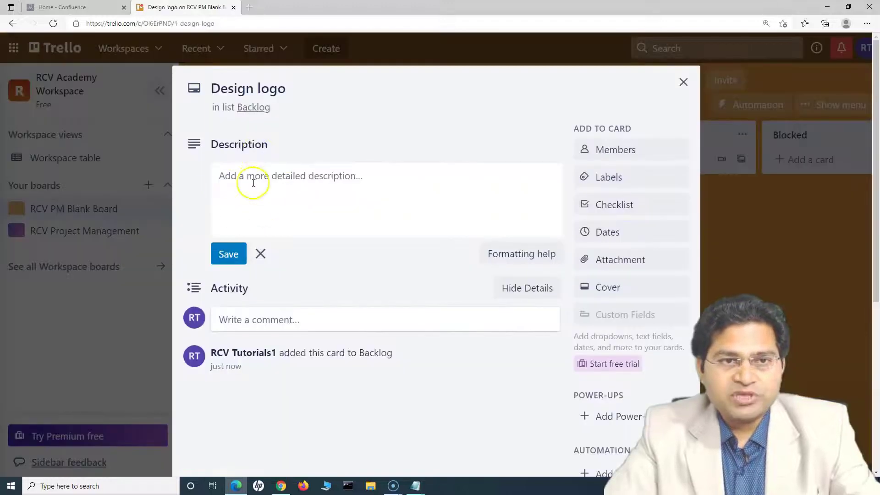
{"action": "left_click", "coordinate": [603, 183]}
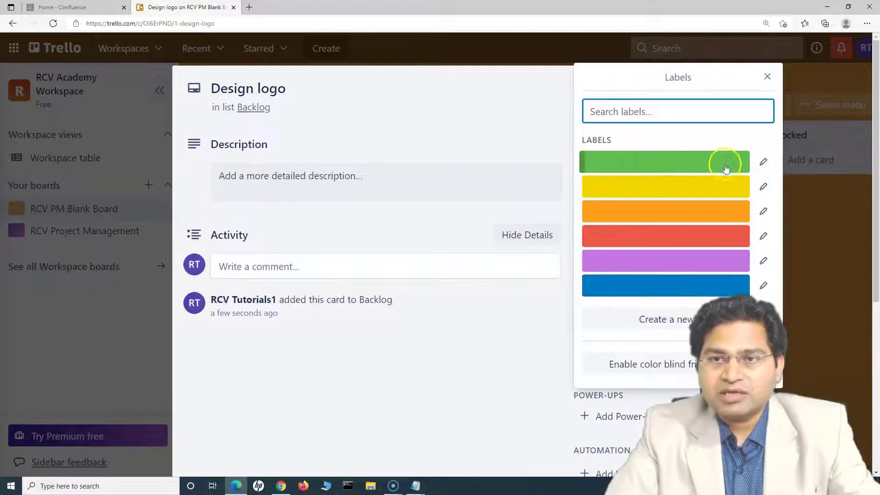
{"action": "left_click", "coordinate": [763, 162]}
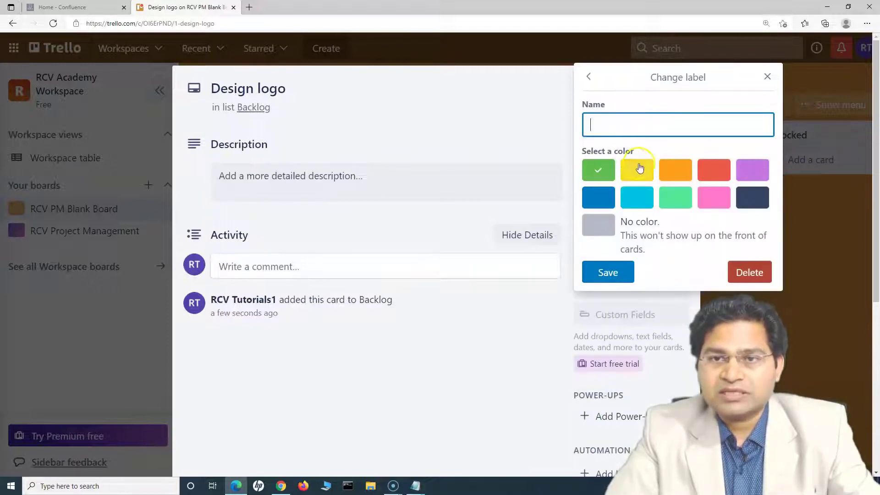
{"action": "left_click", "coordinate": [617, 126]}
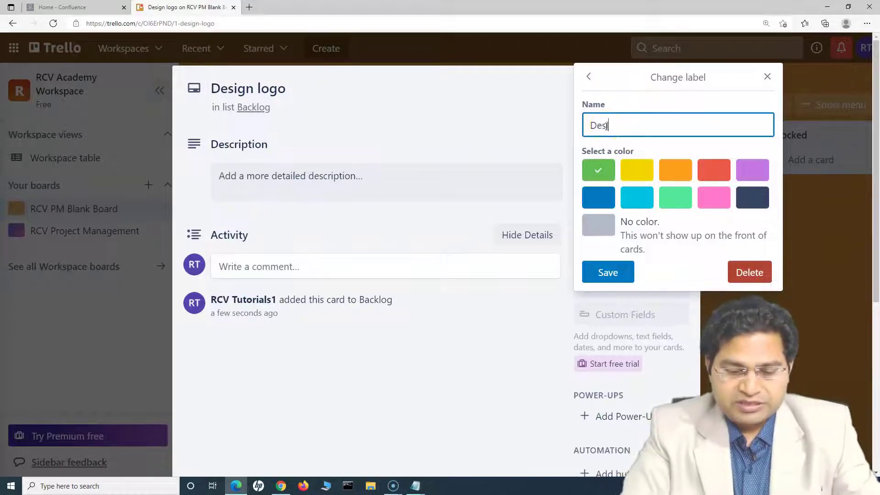
{"action": "left_click", "coordinate": [623, 126]}
{"action": "left_click", "coordinate": [600, 170]}
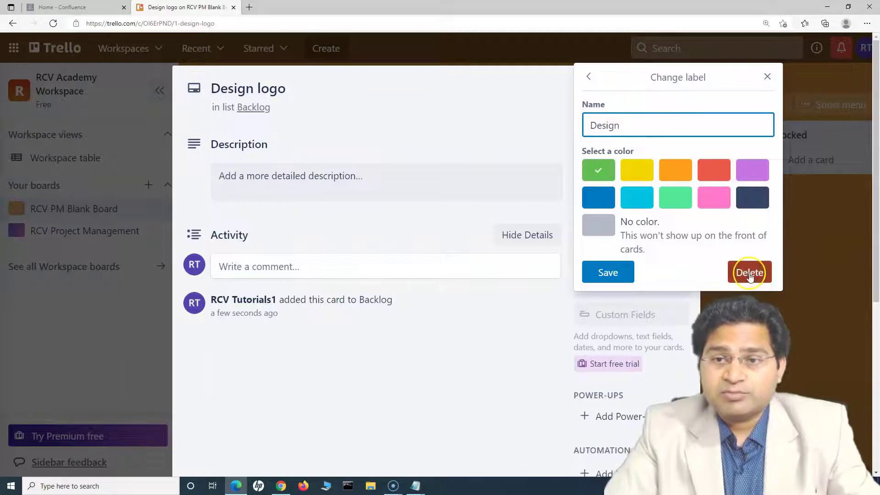
{"action": "left_click", "coordinate": [616, 273]}
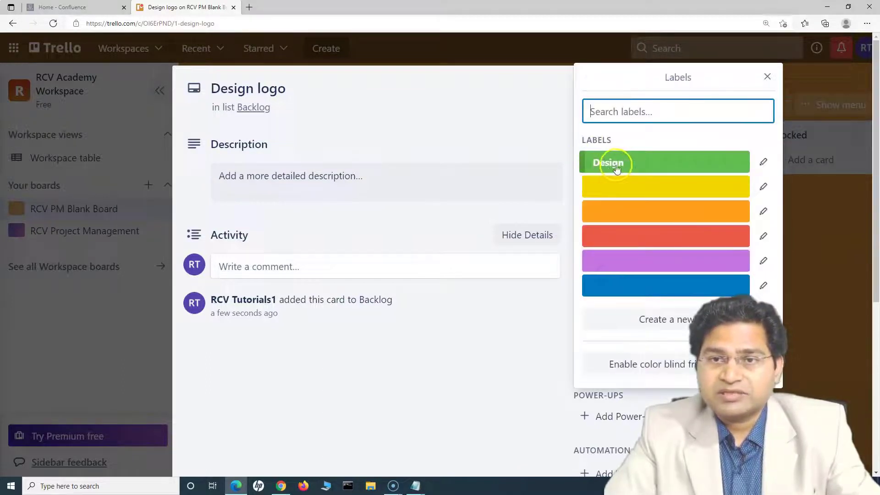
Apply the green "Design" label to the "Design logo" card.
{"action": "left_click", "coordinate": [614, 173]}
{"action": "left_click", "coordinate": [619, 164]}
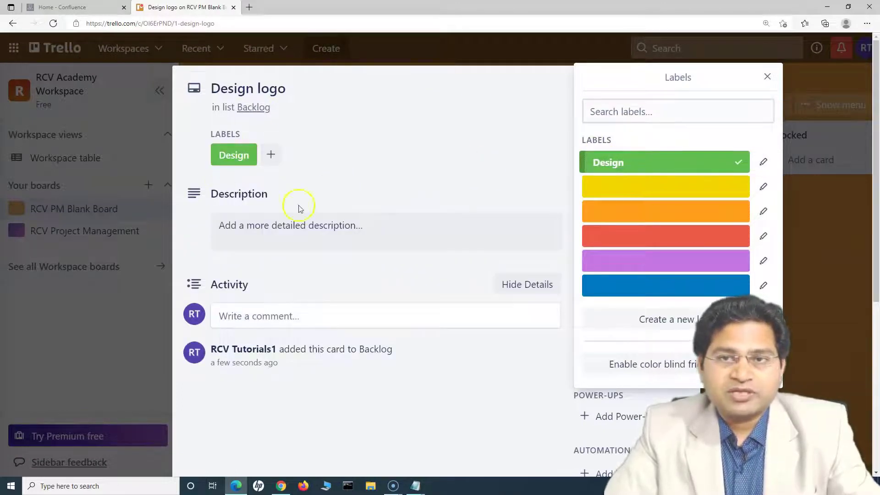
{"action": "left_click", "coordinate": [767, 77]}
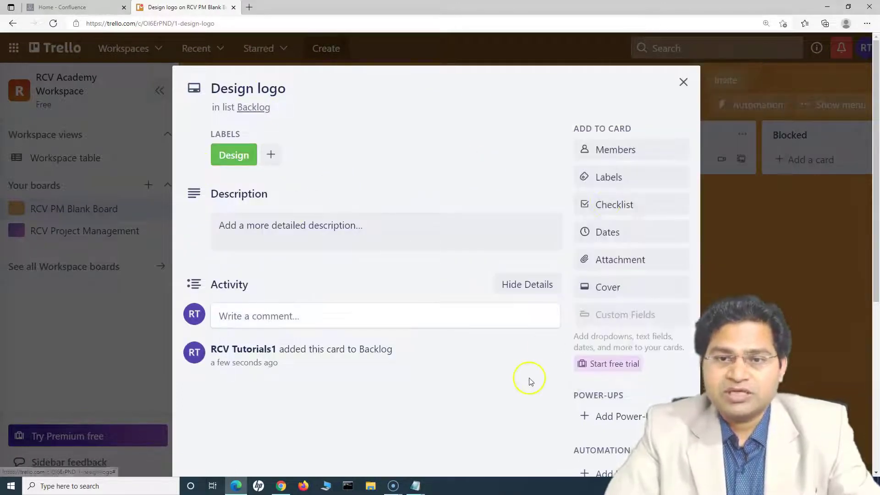
Add a checklist titled "Sub Tasks" to the "Design logo" card.
{"action": "left_click", "coordinate": [614, 205]}
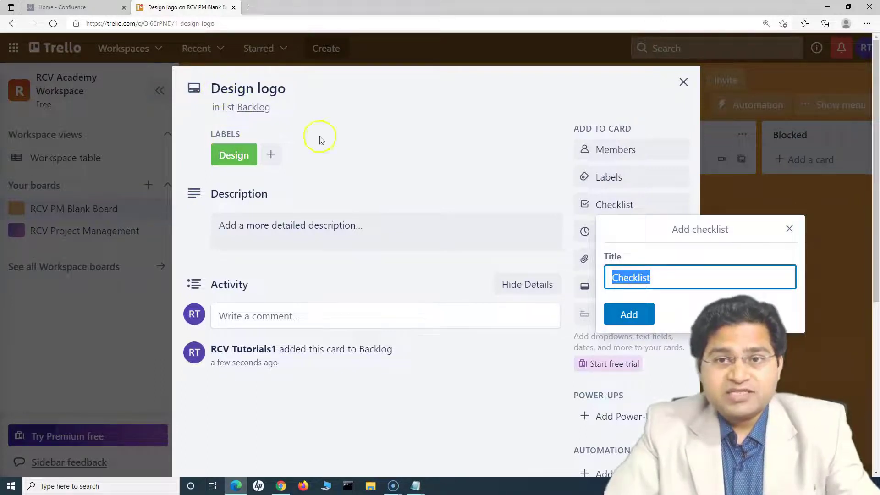
{"action": "type", "text": "ks"}
{"action": "left_click", "coordinate": [636, 317]}
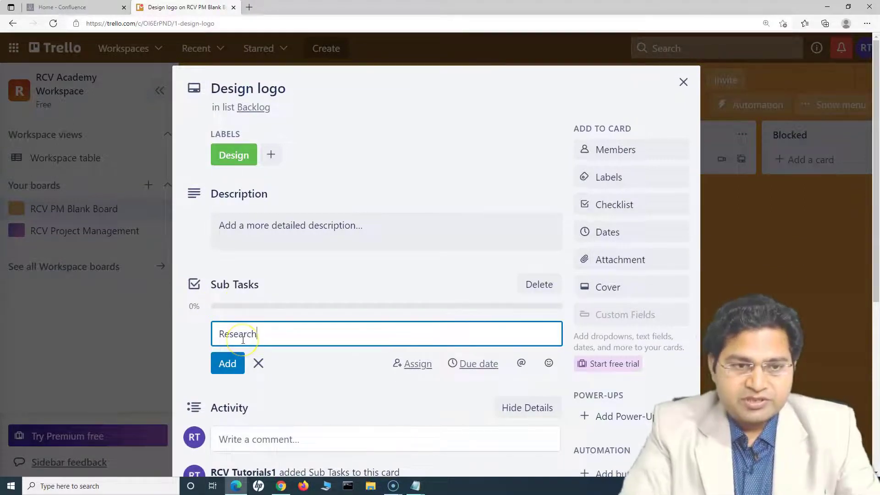
Add the items "Research other logos" and "Discuss with designer" to the Sub Tasks checklist.
{"action": "left_click", "coordinate": [235, 363]}
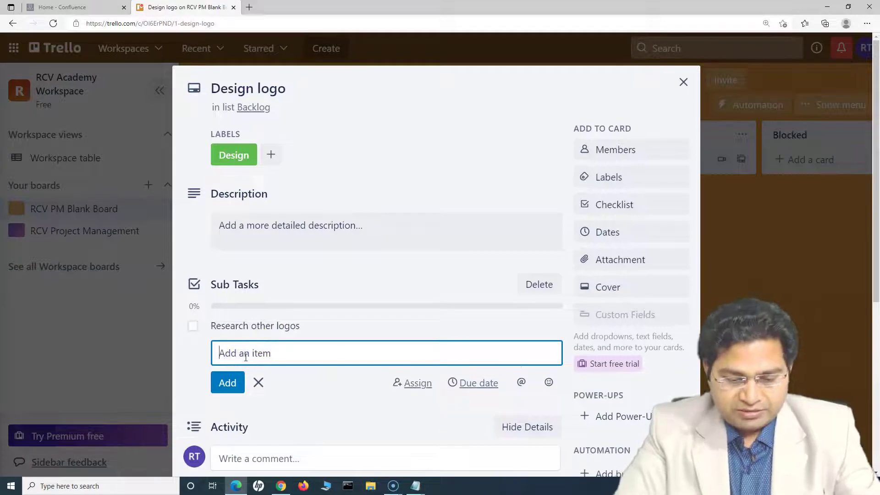
{"action": "type", "text": "Discuss with design"}
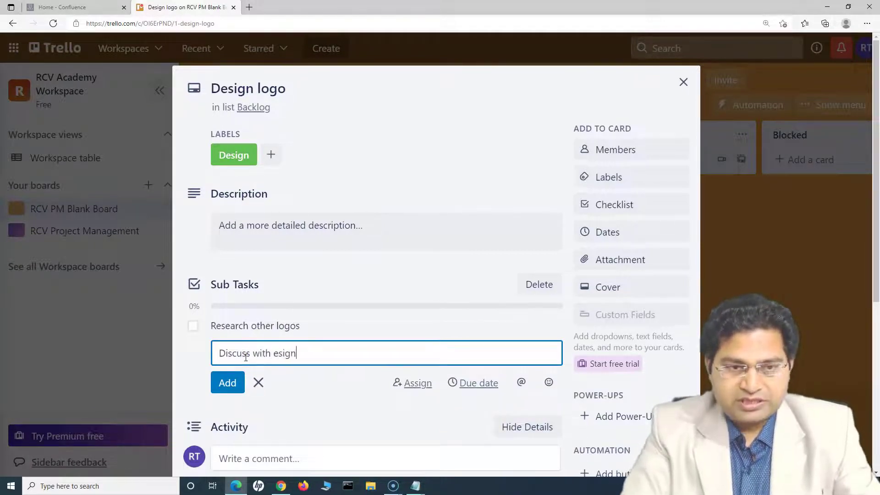
{"action": "type", "text": "er"}
{"action": "key", "text": "Return"}
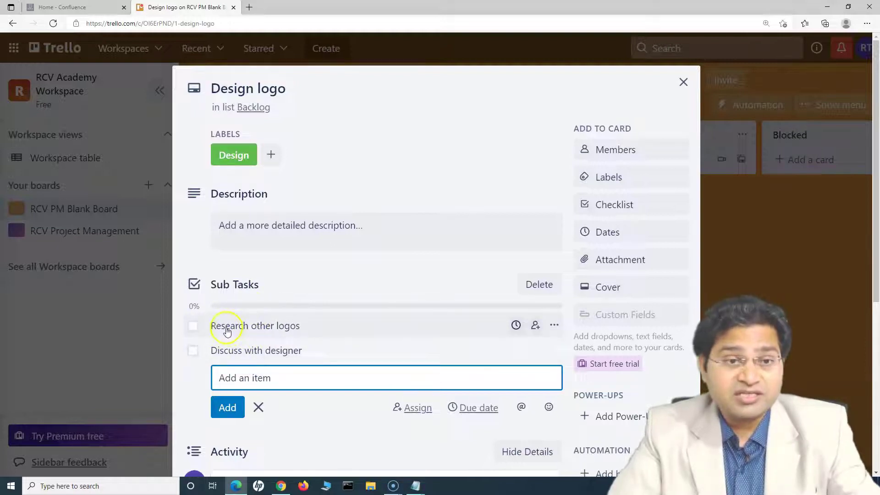
Check the editing options of the "Research other logos" item and look over the card's activity and actions.
{"action": "scroll", "coordinate": [351, 423], "scroll_direction": "down", "scroll_amount": 2}
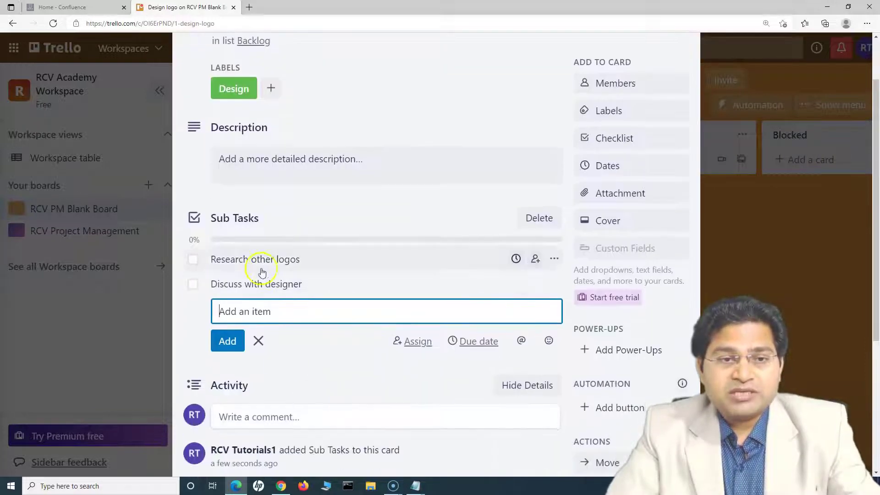
{"action": "left_click", "coordinate": [217, 271]}
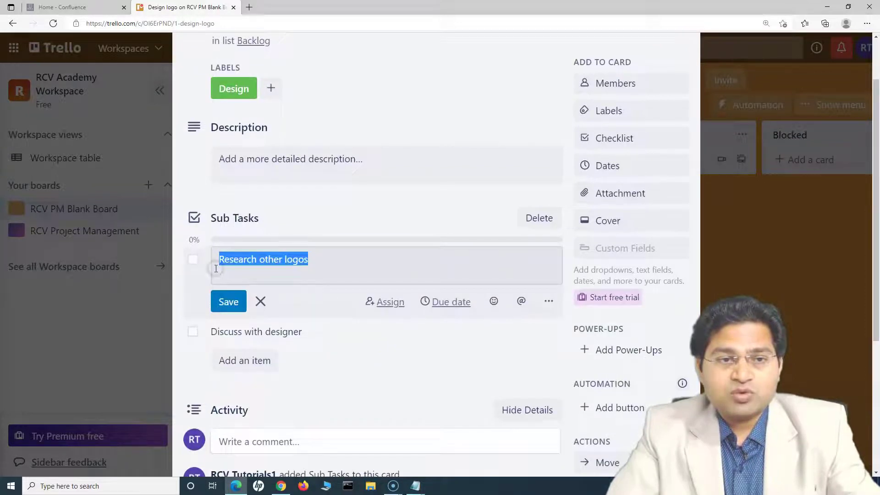
{"action": "left_click", "coordinate": [228, 303]}
{"action": "scroll", "coordinate": [535, 362], "scroll_direction": "down", "scroll_amount": 5}
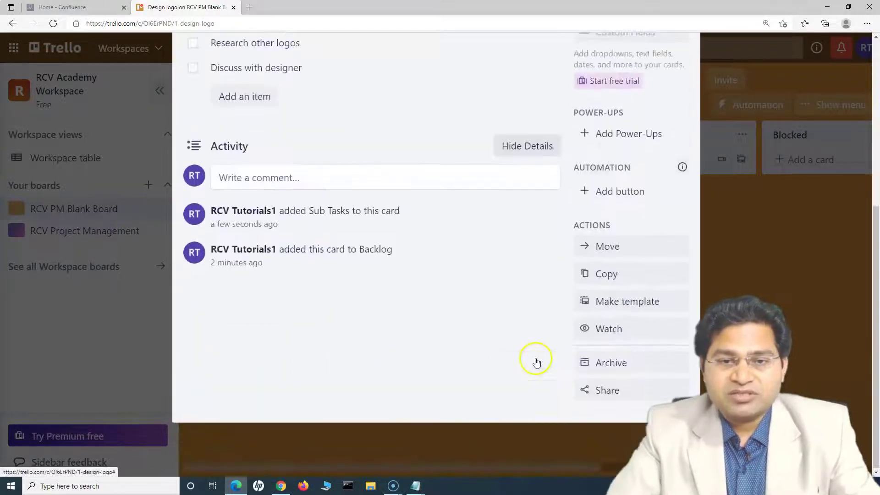
{"action": "scroll", "coordinate": [536, 362], "scroll_direction": "up", "scroll_amount": 5}
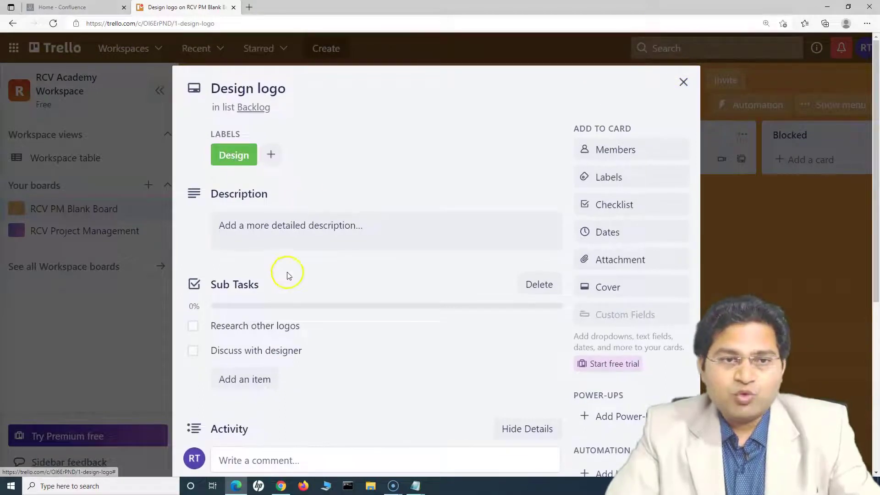
Mark the "Research other logos" and "Discuss with designer" checklist items as complete and review the card.
{"action": "scroll", "coordinate": [288, 280], "scroll_direction": "down", "scroll_amount": 4}
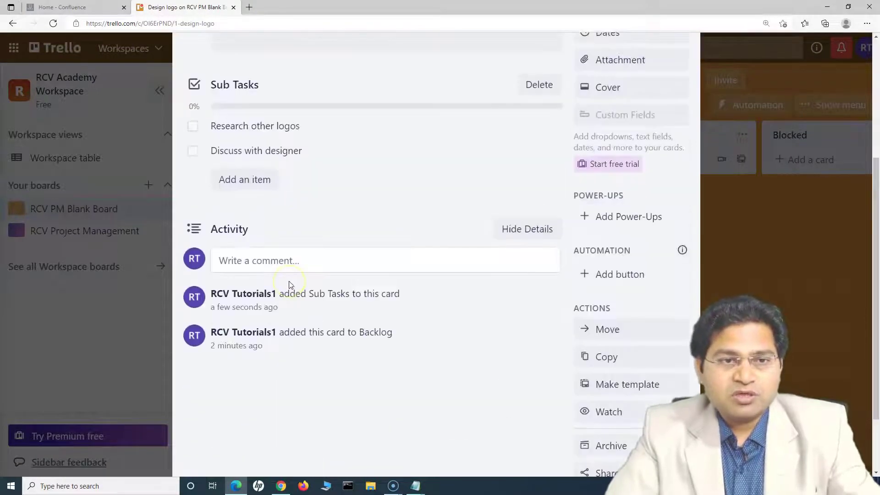
{"action": "left_click", "coordinate": [193, 130]}
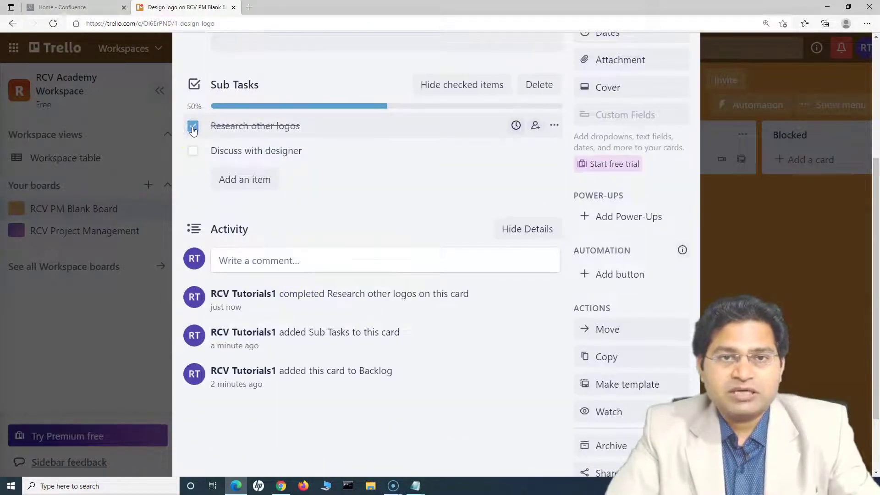
{"action": "scroll", "coordinate": [288, 214], "scroll_direction": "up", "scroll_amount": 3}
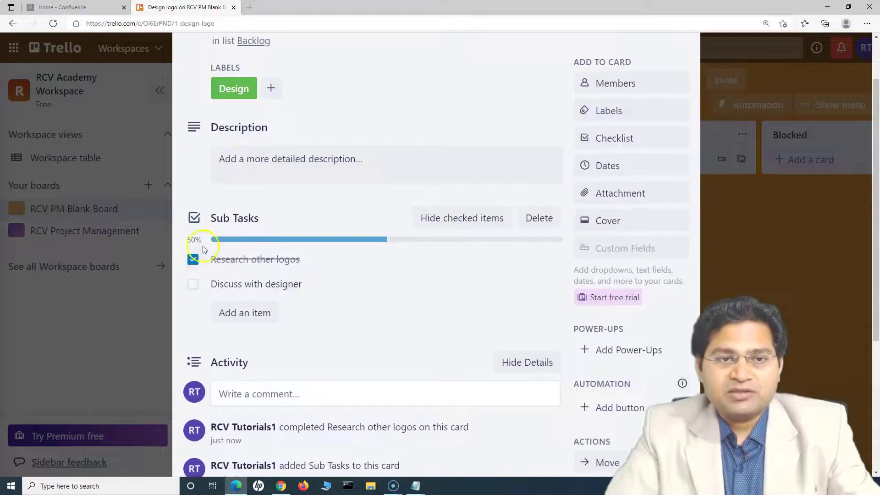
{"action": "left_click", "coordinate": [193, 285]}
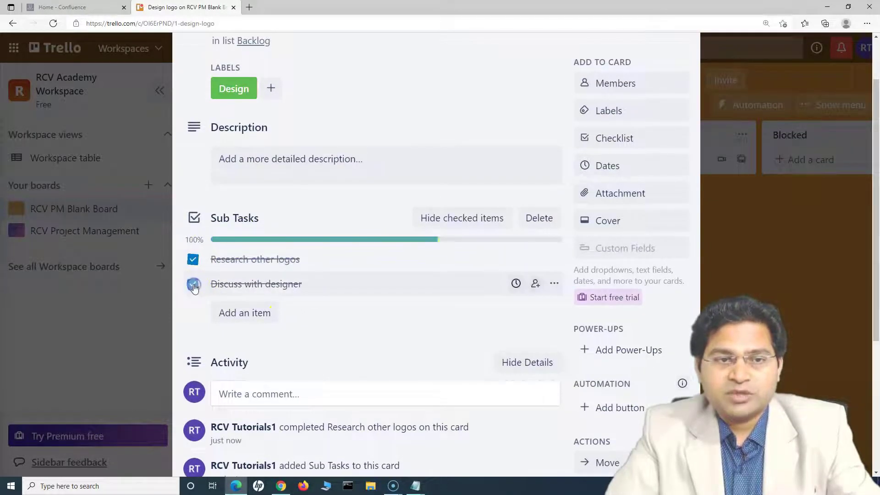
{"action": "scroll", "coordinate": [430, 319], "scroll_direction": "up", "scroll_amount": 2}
{"action": "scroll", "coordinate": [546, 314], "scroll_direction": "down", "scroll_amount": 5}
{"action": "scroll", "coordinate": [590, 167], "scroll_direction": "up", "scroll_amount": 5}
Move the "Design logo" card from Backlog to In Progress and reopen its details.
{"action": "left_click", "coordinate": [684, 81]}
{"action": "left_click_drag", "start_coordinate": [250, 181], "coordinate": [639, 182]}
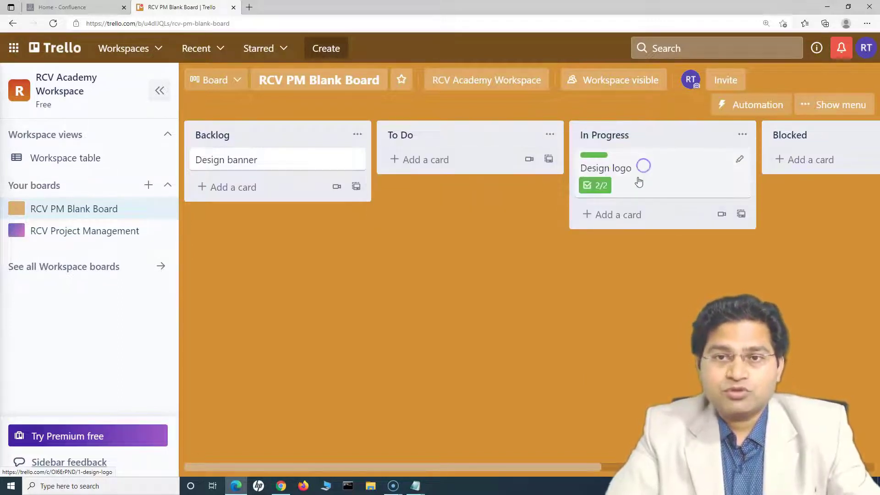
{"action": "left_click", "coordinate": [606, 183]}
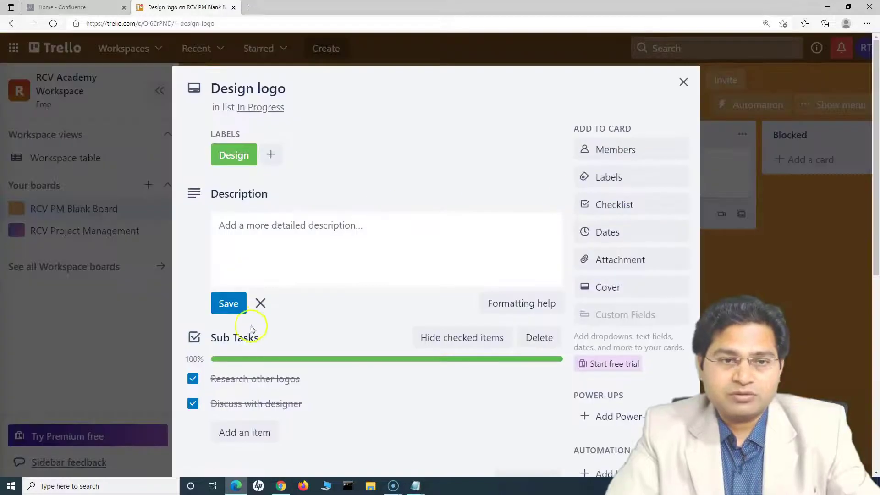
Move the "Design logo" card from In Progress to Done and reopen its details.
{"action": "left_click", "coordinate": [682, 83]}
{"action": "left_click_drag", "start_coordinate": [624, 178], "coordinate": [669, 178]}
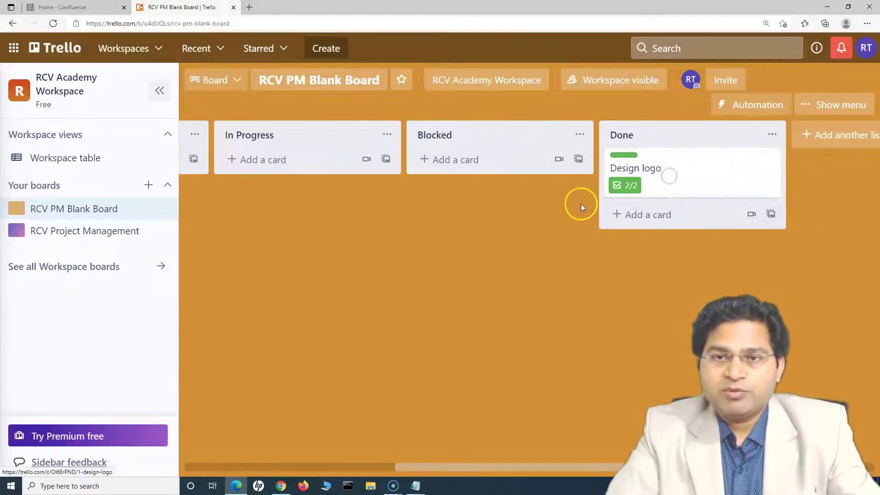
{"action": "left_click", "coordinate": [679, 176]}
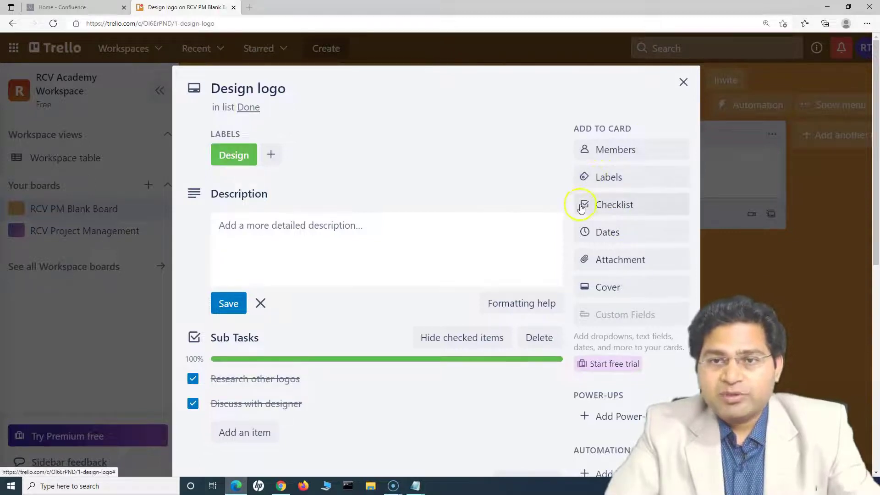
Check the date and attachment options of the "Design logo" card and look over its activity.
{"action": "left_click", "coordinate": [611, 235]}
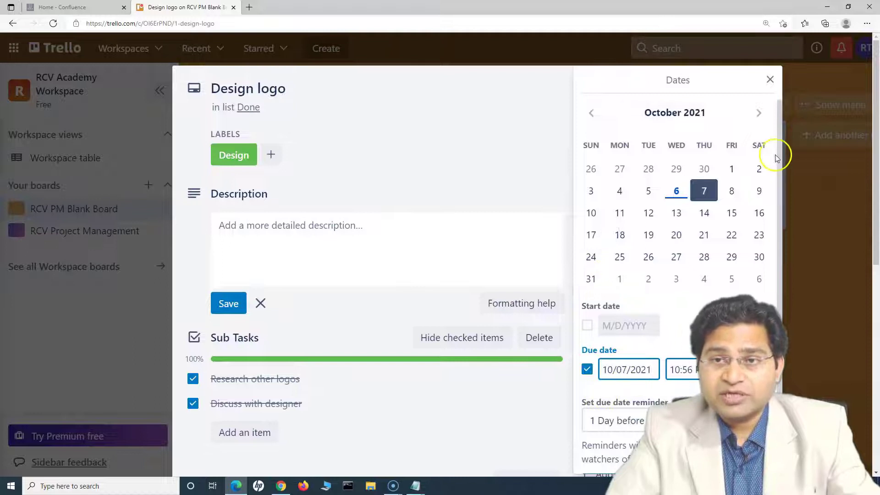
{"action": "left_click", "coordinate": [770, 79]}
{"action": "left_click", "coordinate": [608, 262]}
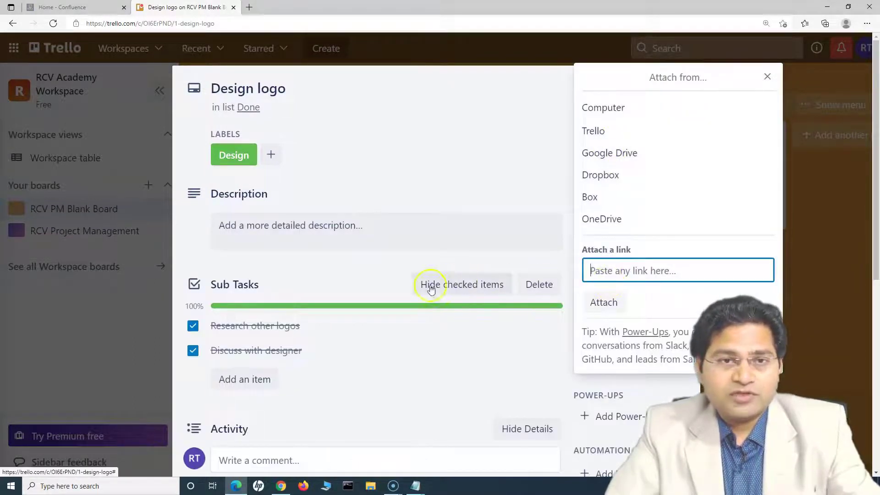
{"action": "left_click", "coordinate": [769, 77]}
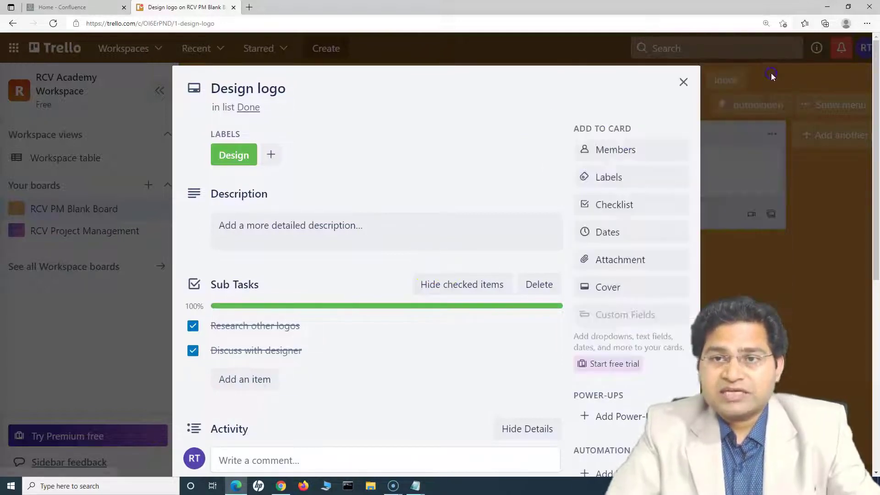
{"action": "scroll", "coordinate": [503, 362], "scroll_direction": "down", "scroll_amount": 1}
{"action": "scroll", "coordinate": [503, 362], "scroll_direction": "down", "scroll_amount": 2}
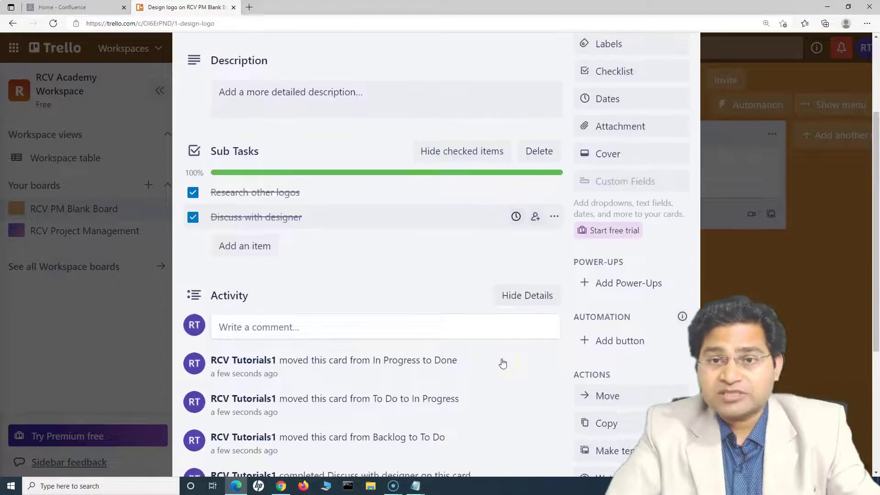
{"action": "scroll", "coordinate": [384, 379], "scroll_direction": "up", "scroll_amount": 3}
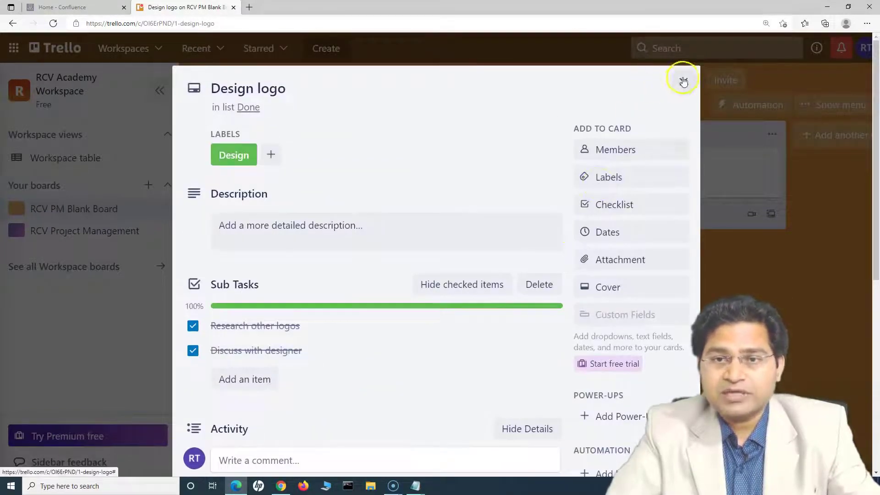
Set the Unsplash photo of the red building as the "Design logo" card's cover and return to the board.
{"action": "left_click", "coordinate": [623, 291]}
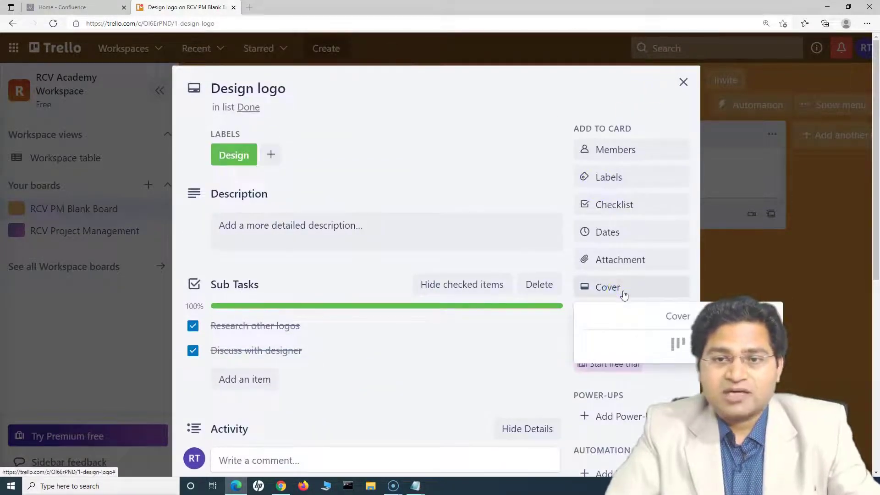
{"action": "left_click", "coordinate": [614, 383]}
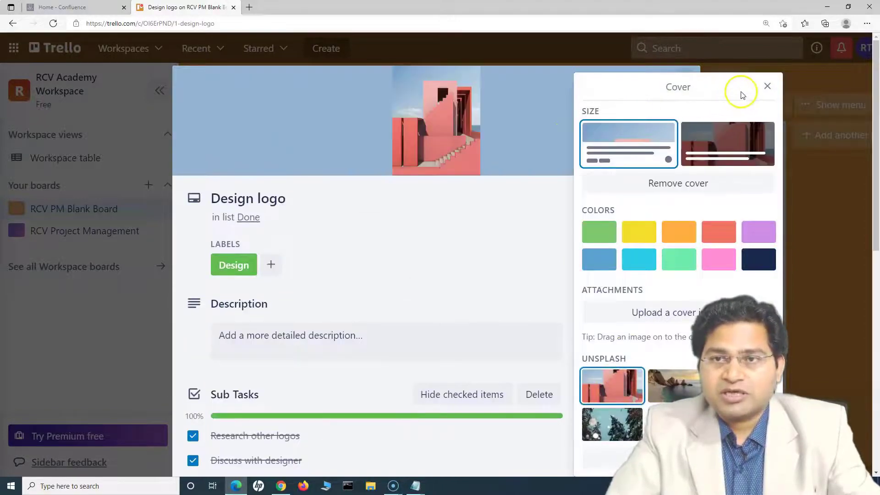
{"action": "left_click", "coordinate": [768, 86]}
{"action": "scroll", "coordinate": [434, 401], "scroll_direction": "down", "scroll_amount": 10}
{"action": "left_click", "coordinate": [867, 306]}
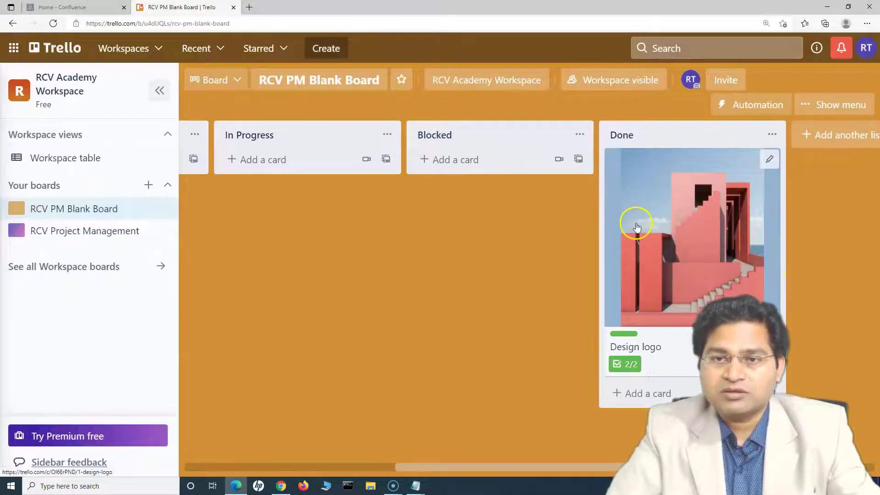
Check the quick edit options of the "Design logo" card and look over the board's lists from Backlog to Done.
{"action": "left_click", "coordinate": [770, 161]}
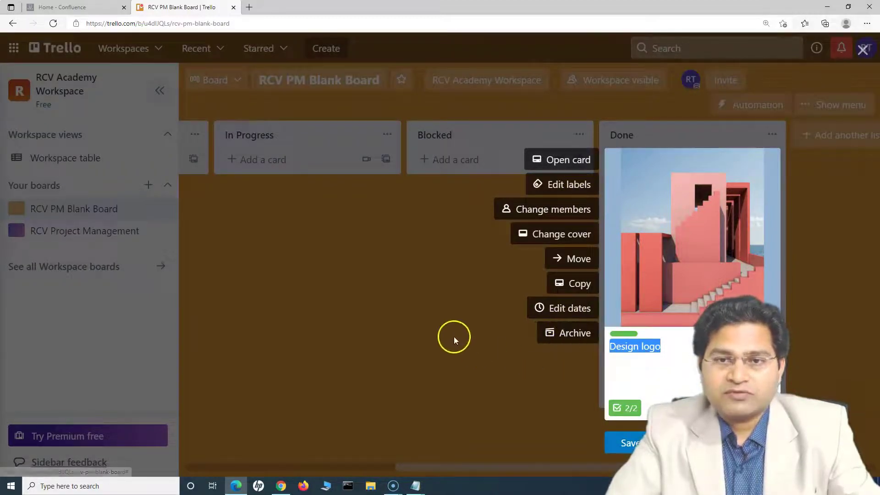
{"action": "left_click", "coordinate": [440, 293]}
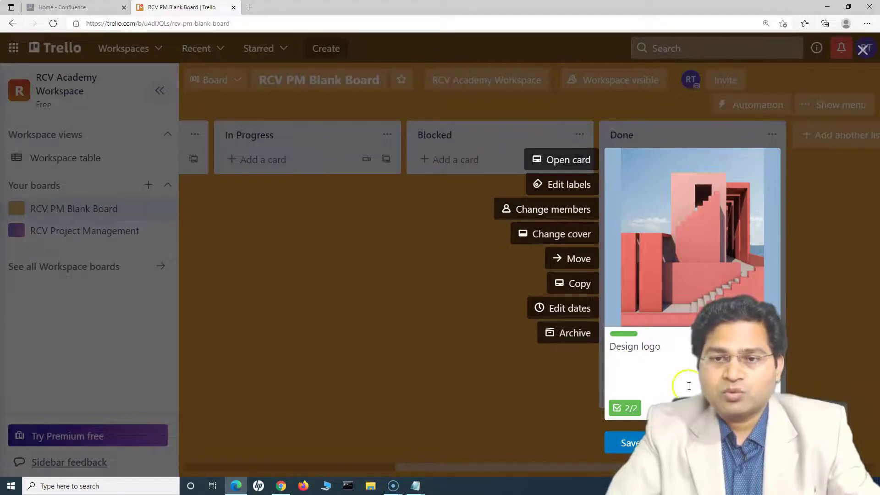
{"action": "left_click", "coordinate": [428, 271]}
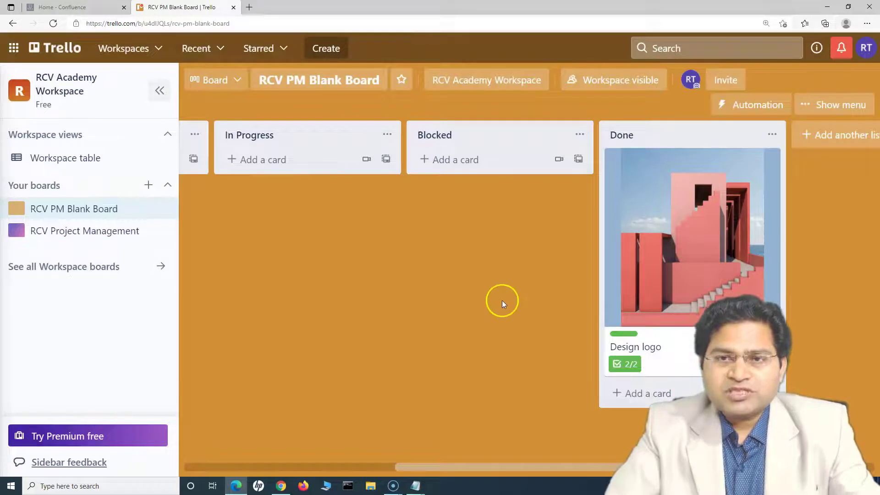
{"action": "left_click_drag", "start_coordinate": [479, 466], "coordinate": [310, 468]}
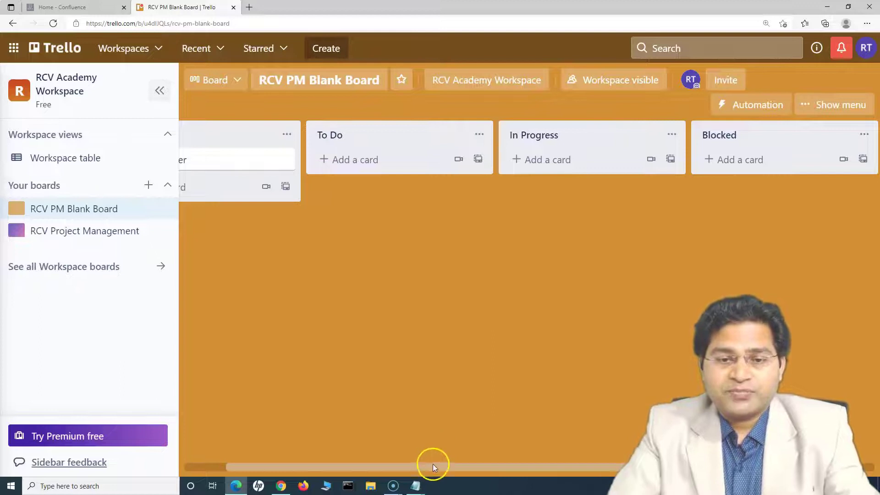
{"action": "left_click_drag", "start_coordinate": [433, 465], "coordinate": [391, 465]}
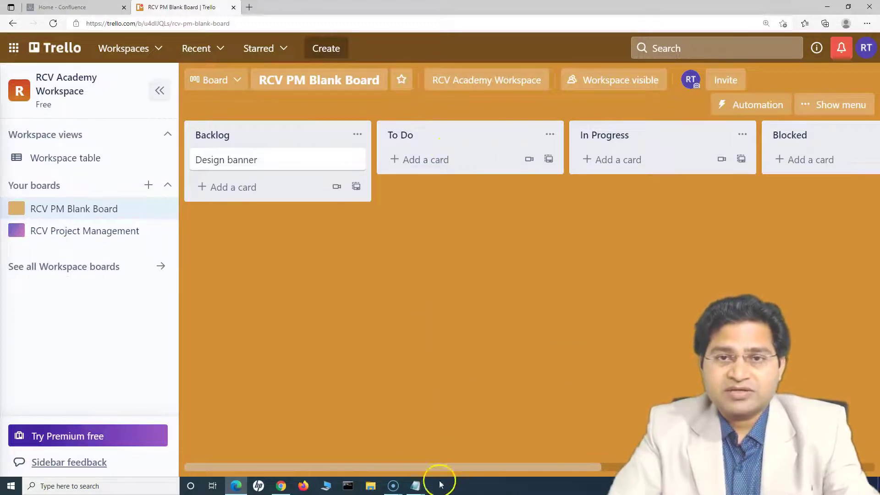
{"action": "left_click_drag", "start_coordinate": [378, 469], "coordinate": [518, 463]}
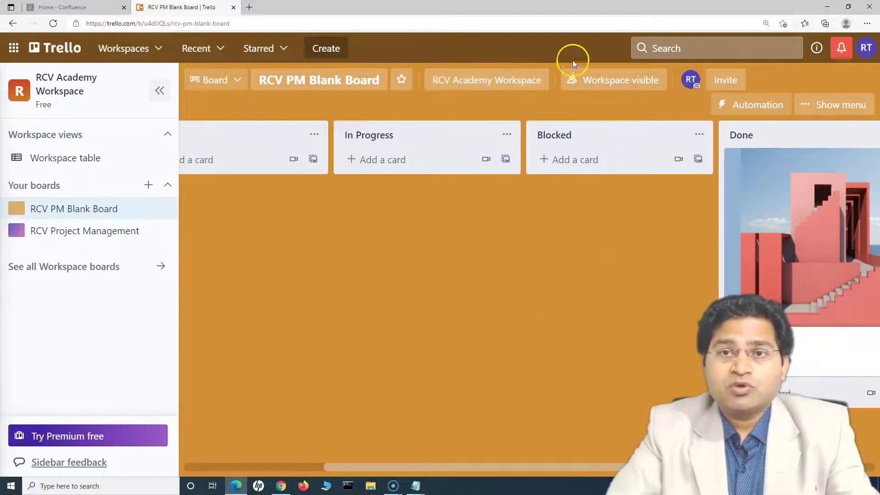
Open the board invitation and copy all the team members' e-mail addresses from the Notepad window.
{"action": "left_click", "coordinate": [726, 81]}
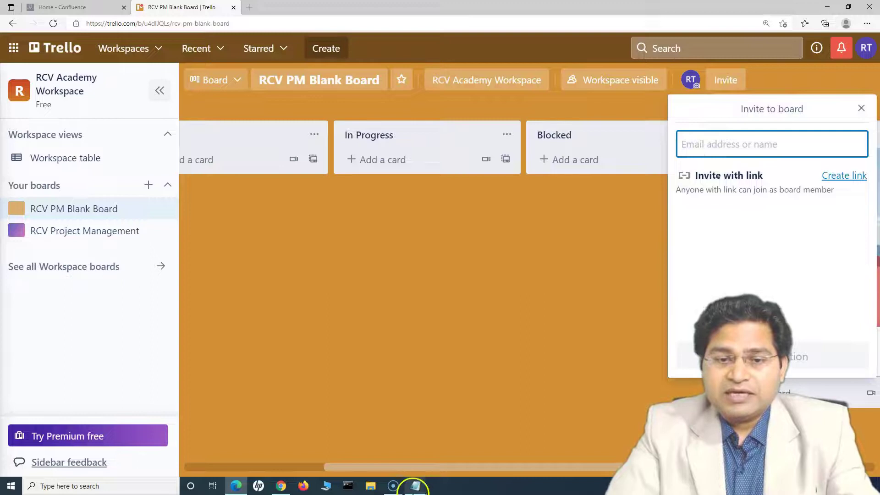
{"action": "mouse_move", "coordinate": [415, 486]}
{"action": "left_click", "coordinate": [467, 447]}
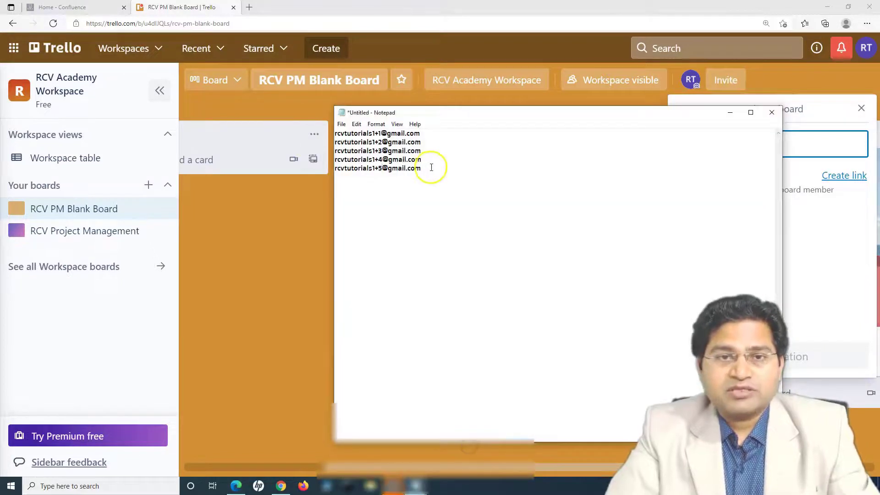
{"action": "key", "text": "ctrl+a"}
{"action": "key", "text": "ctrl+c"}
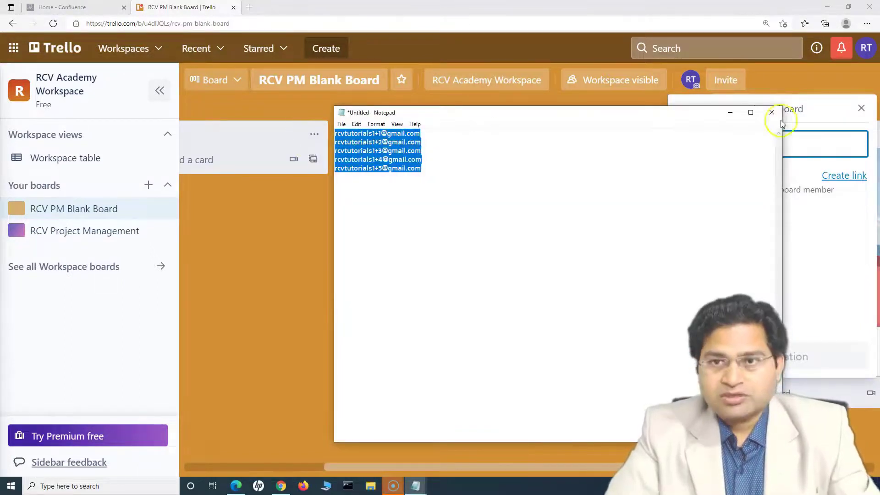
{"action": "left_click", "coordinate": [730, 112]}
Paste the copied e-mail addresses into the board invitation and send it.
{"action": "key", "text": "ctrl+v"}
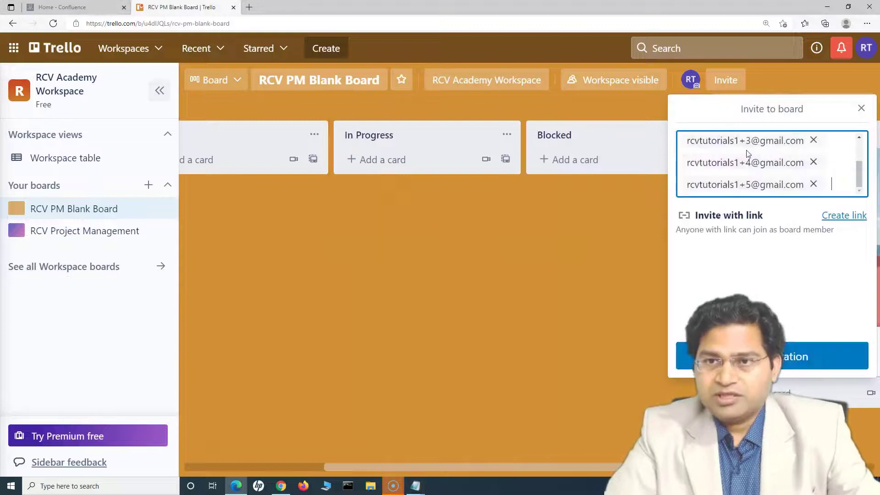
{"action": "scroll", "coordinate": [745, 177], "scroll_direction": "up", "scroll_amount": 2}
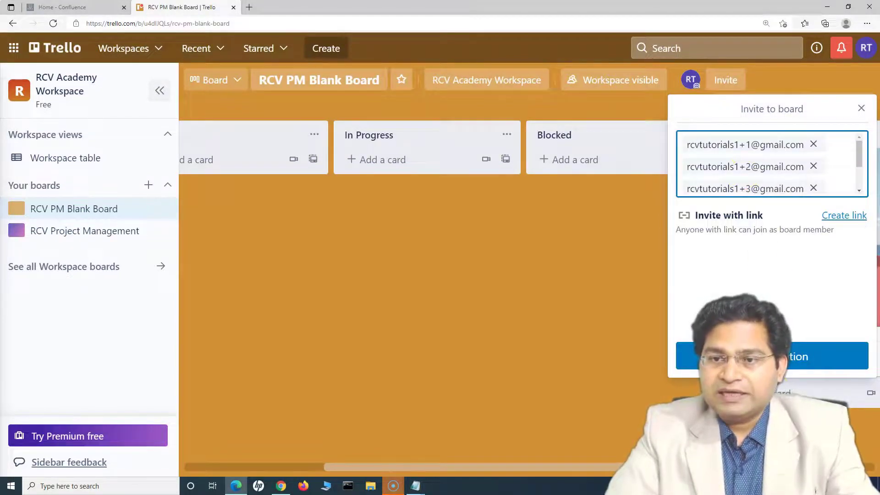
{"action": "left_click", "coordinate": [752, 356]}
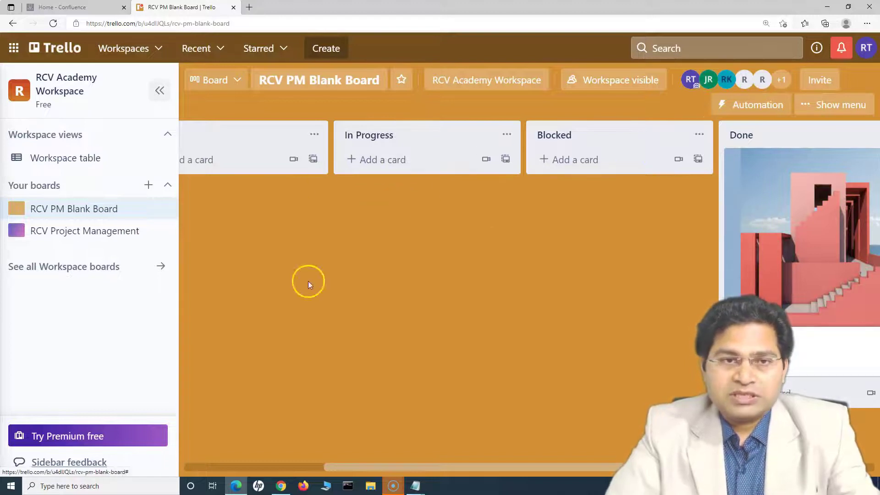
Add the comment "please review" with a mention of board member JR to the "Design banner" card in Backlog and close the card.
{"action": "left_click_drag", "start_coordinate": [406, 467], "coordinate": [201, 448]}
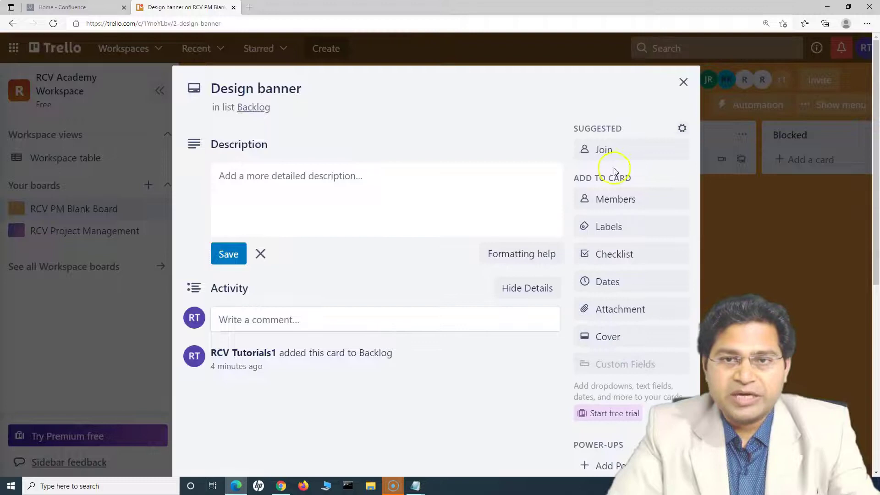
{"action": "left_click", "coordinate": [245, 317]}
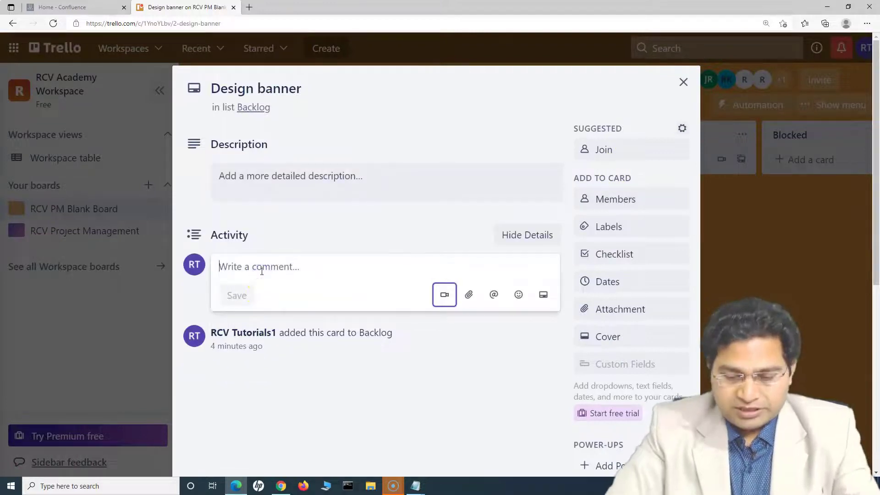
{"action": "type", "text": "@"}
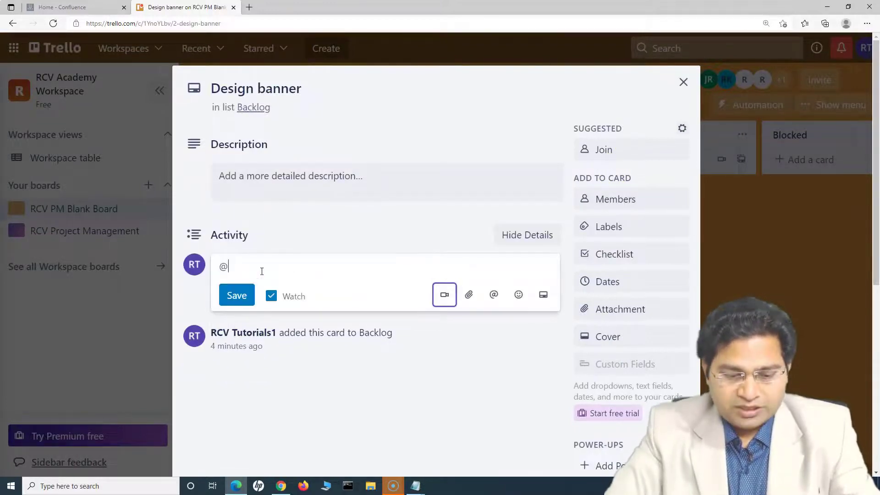
{"action": "type", "text": "j"}
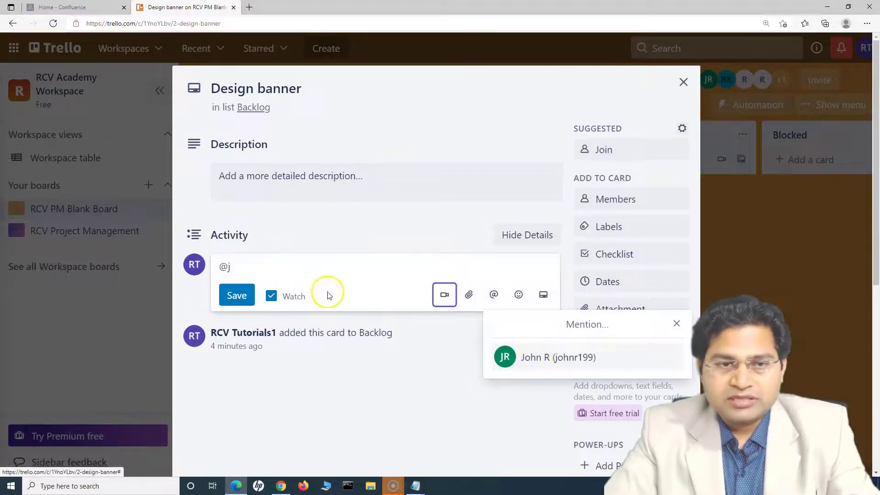
{"action": "left_click", "coordinate": [545, 359]}
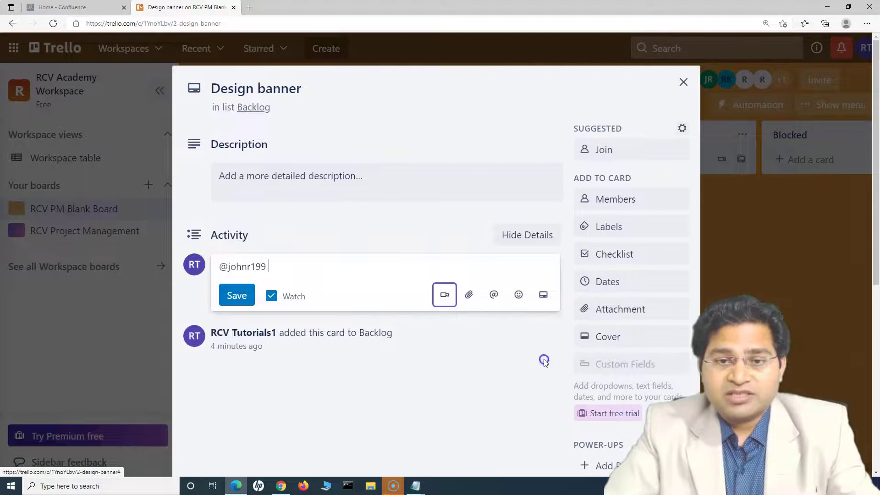
{"action": "left_click", "coordinate": [295, 263]}
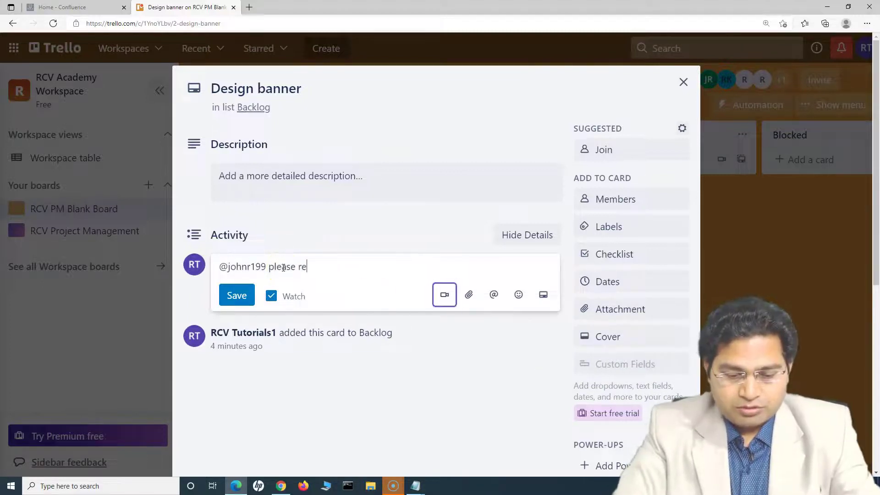
{"action": "left_click", "coordinate": [237, 295]}
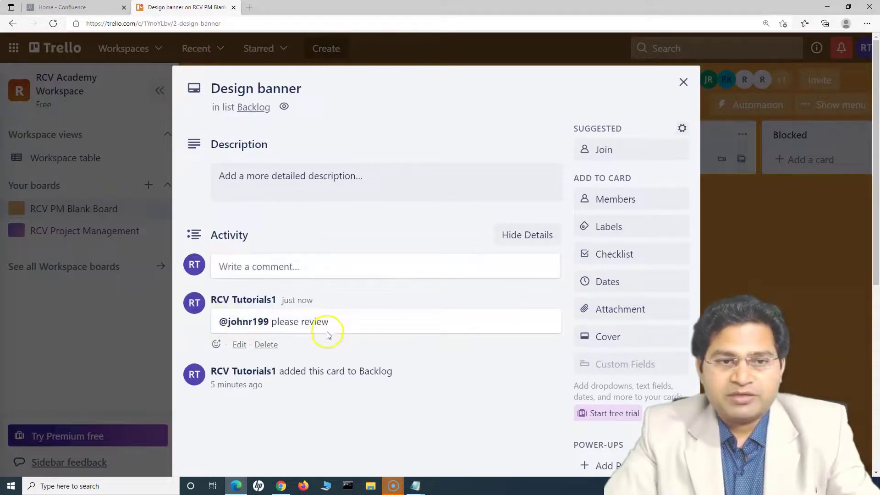
{"action": "left_click", "coordinate": [685, 82]}
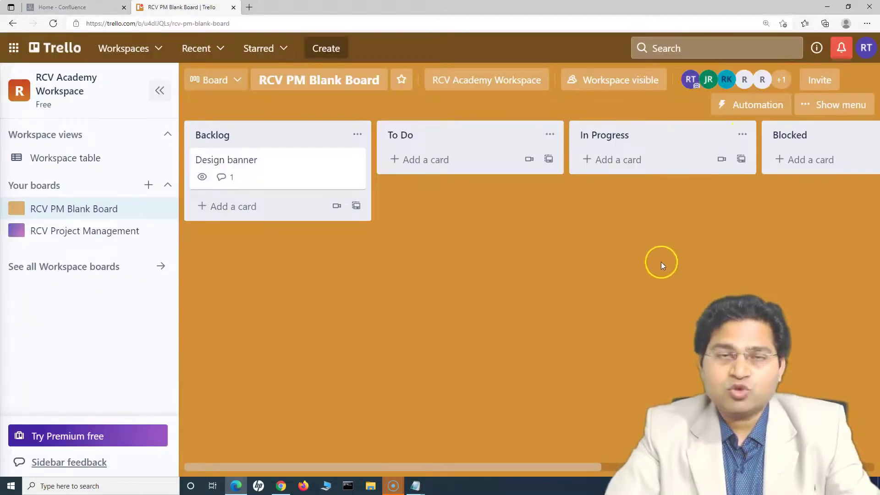